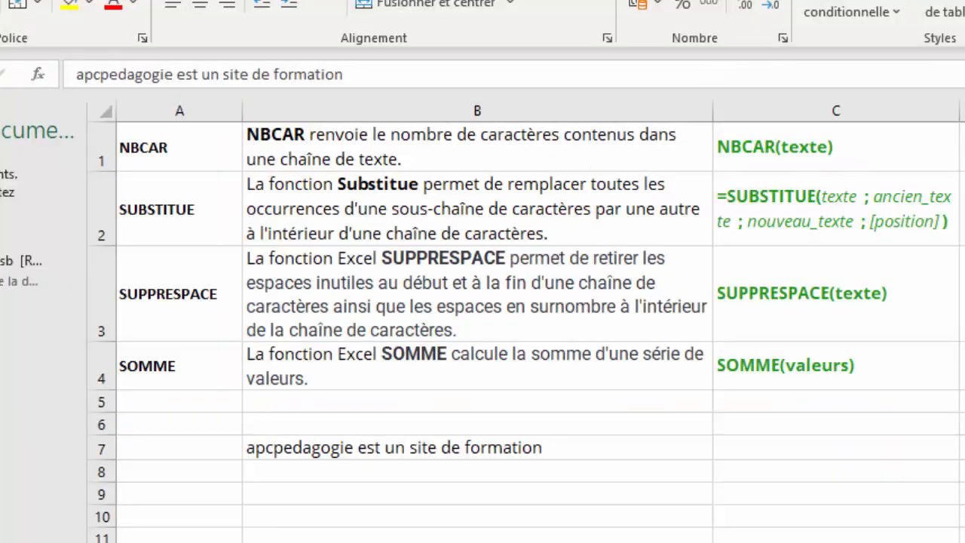
Remove the leading equals sign from the SUBSTITUE syntax text in cell C2
click(483, 447)
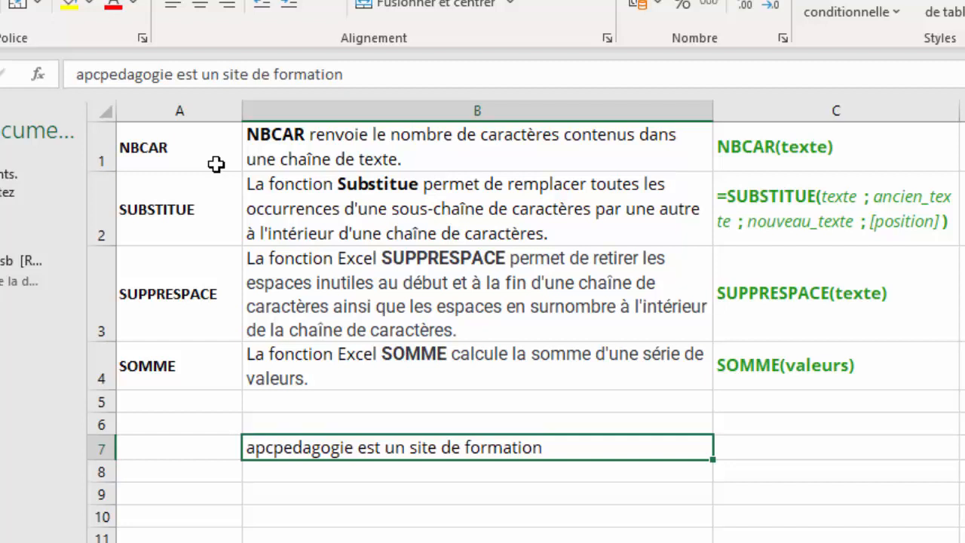
click(782, 163)
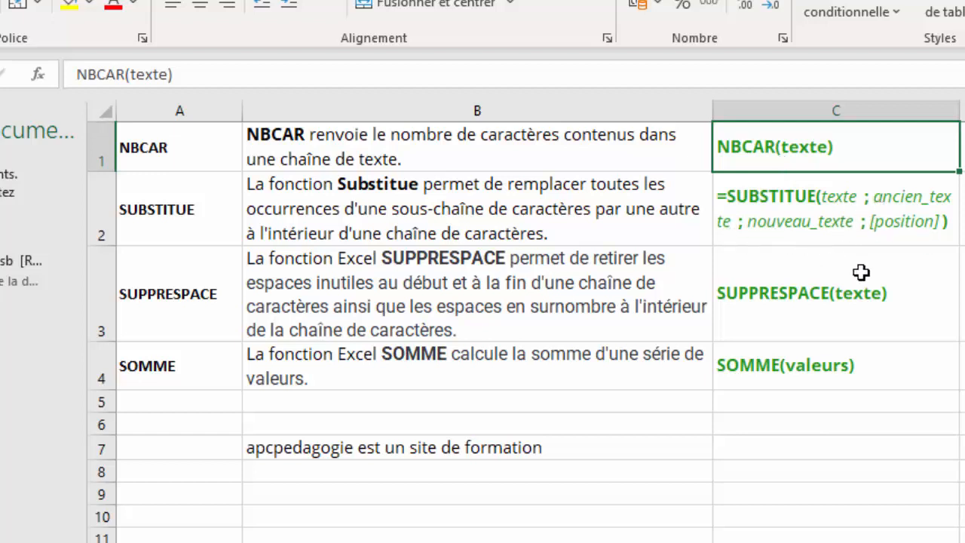
double_click(732, 184)
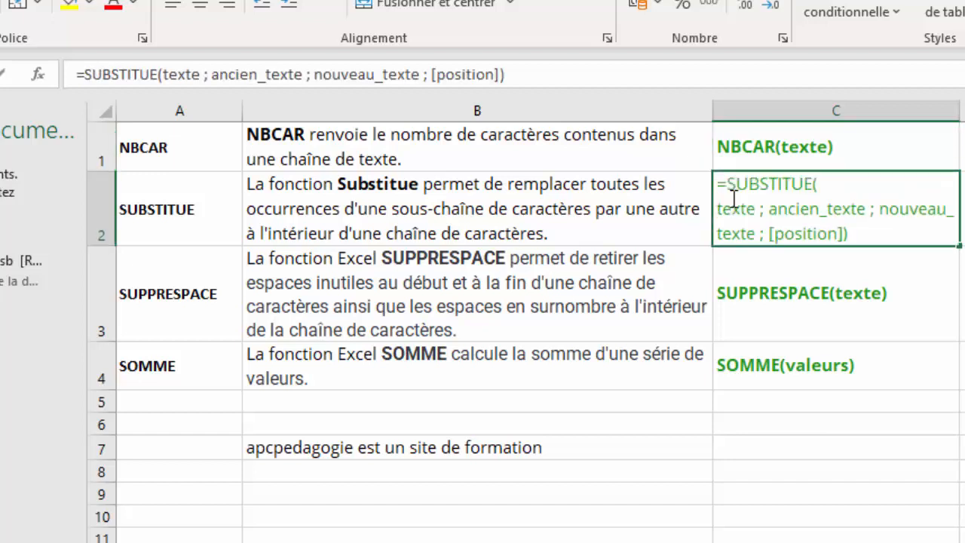
click(731, 184)
key(BackSpace)
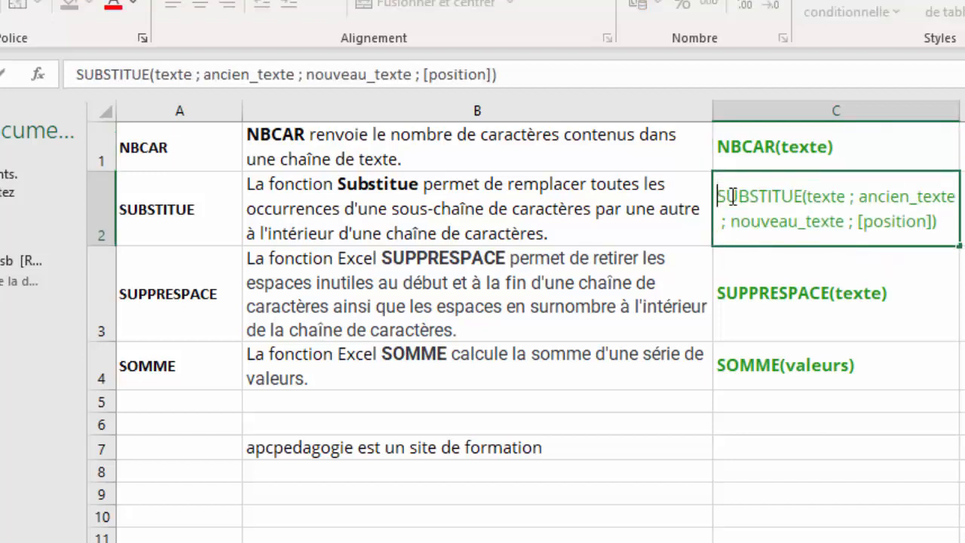
click(768, 267)
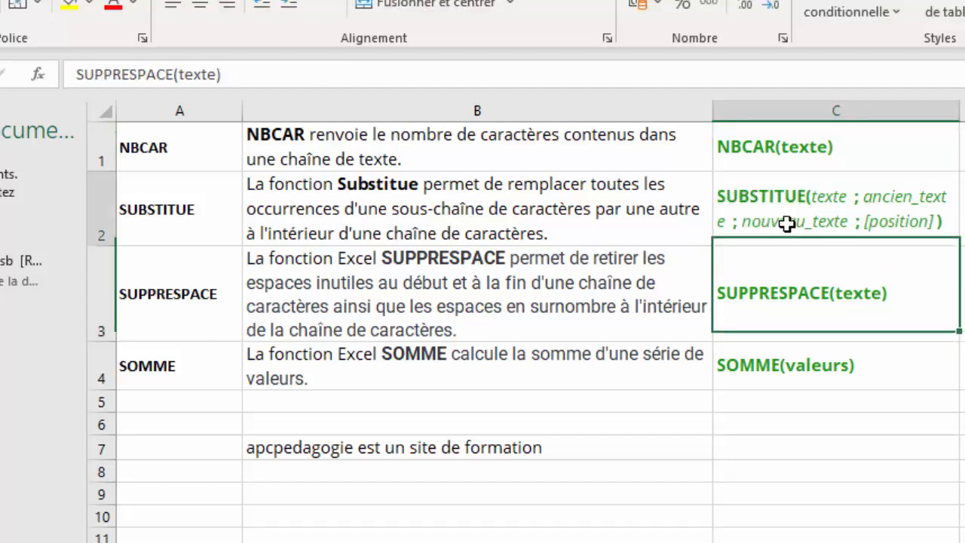
click(788, 226)
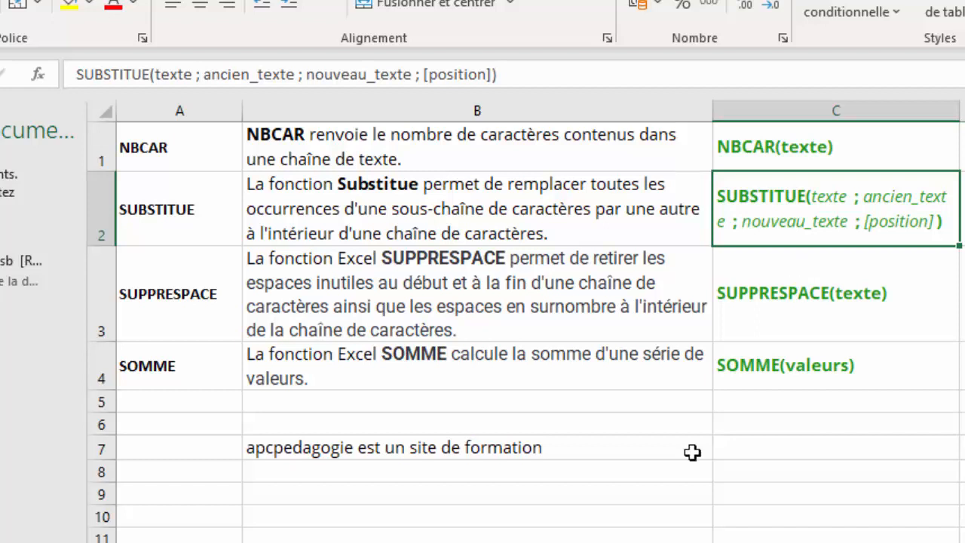
Start a formula in cell C7 with SUPPRESPACE nested inside NBCAR
click(391, 529)
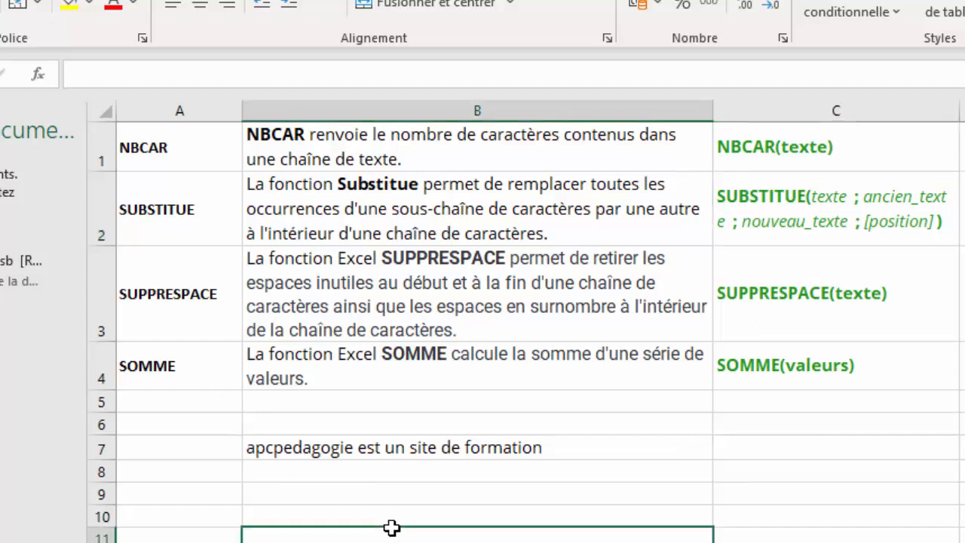
click(769, 448)
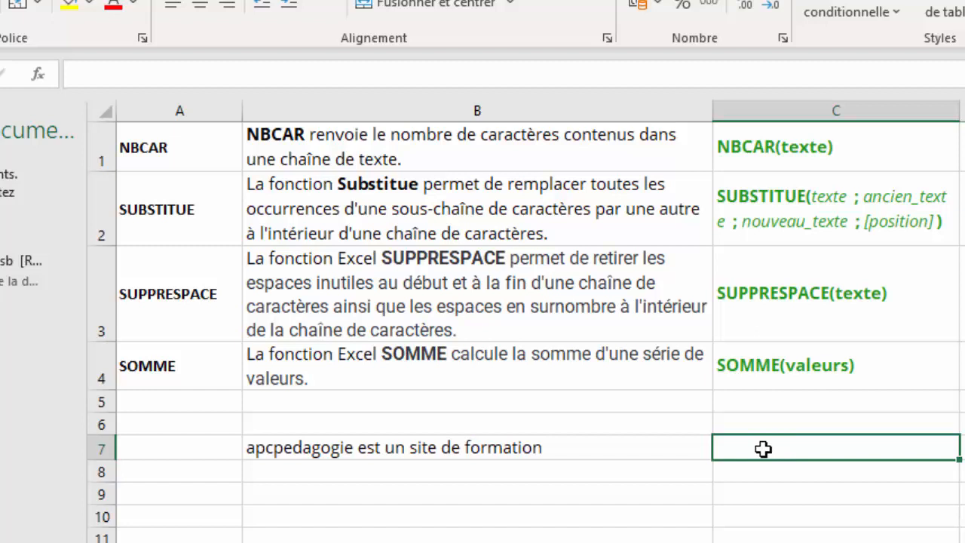
click(587, 450)
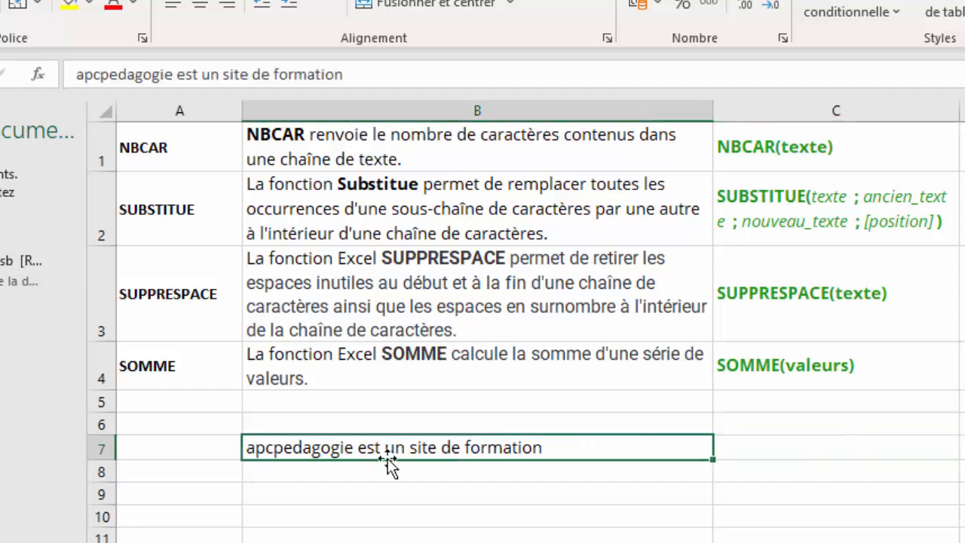
click(796, 447)
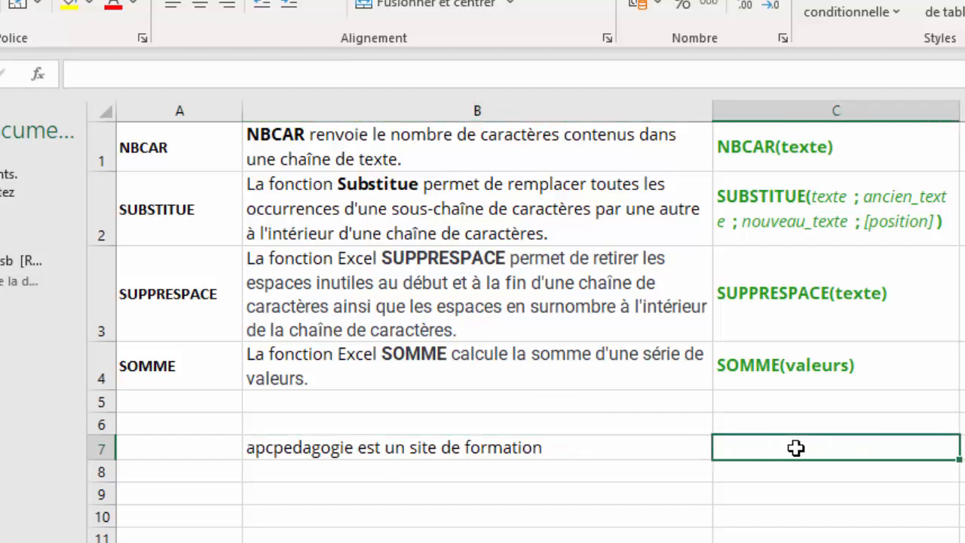
text(=)
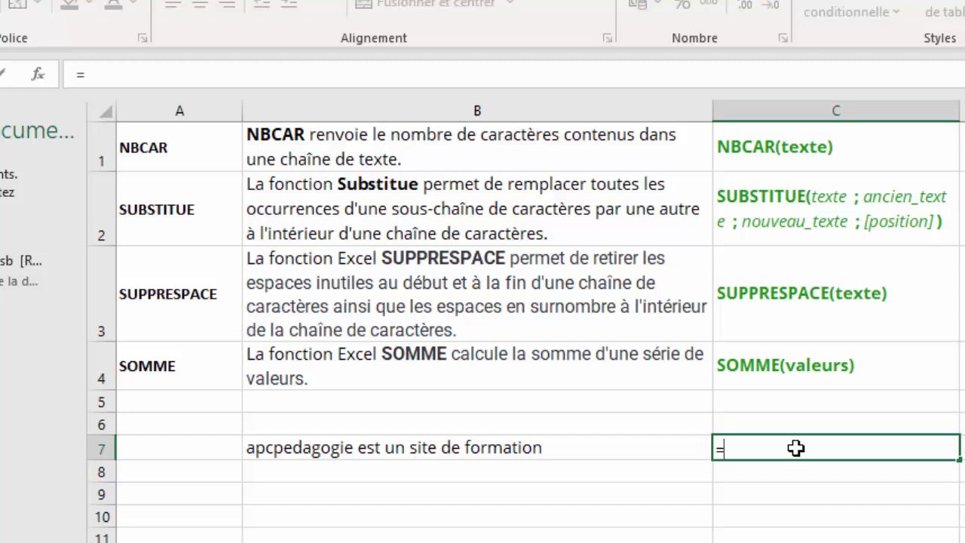
click(96, 75)
text(nbc)
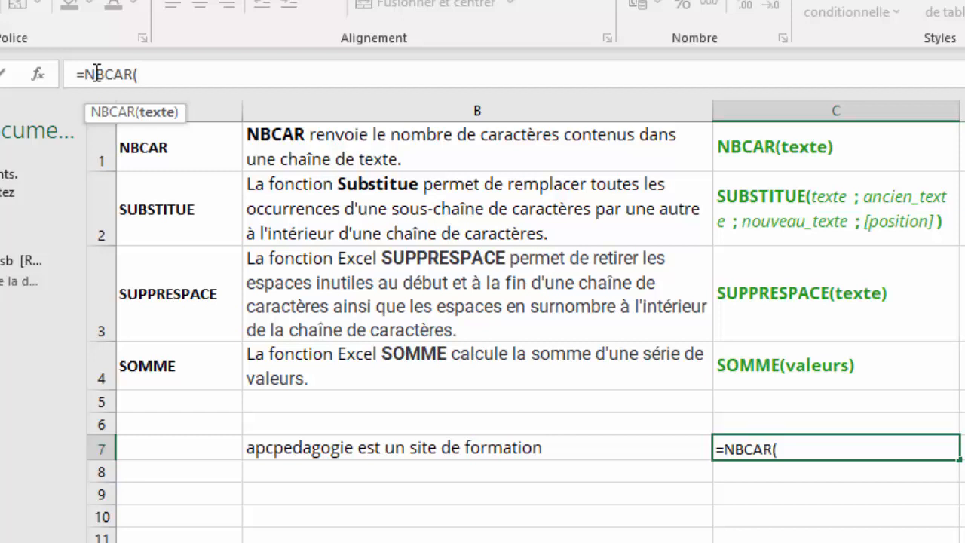
text(su)
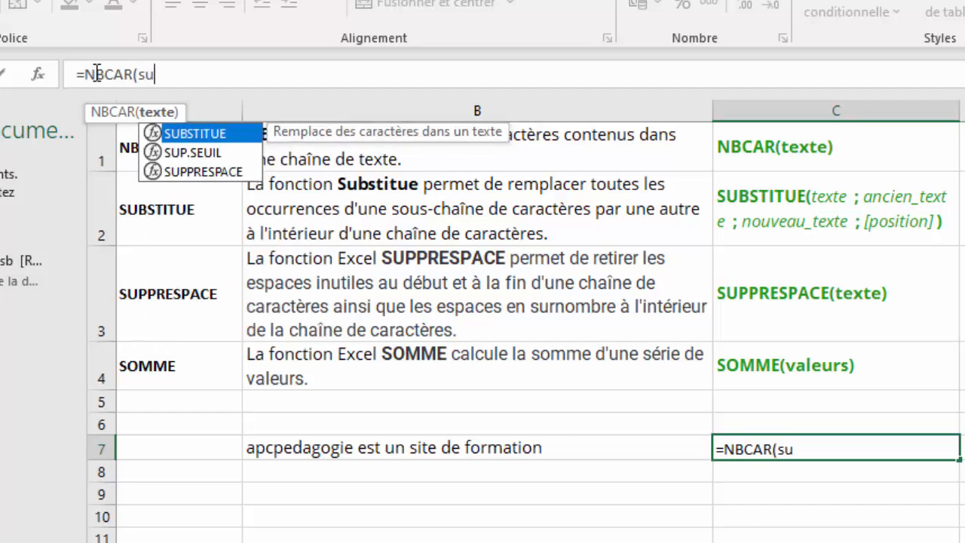
click(228, 173)
double_click(228, 172)
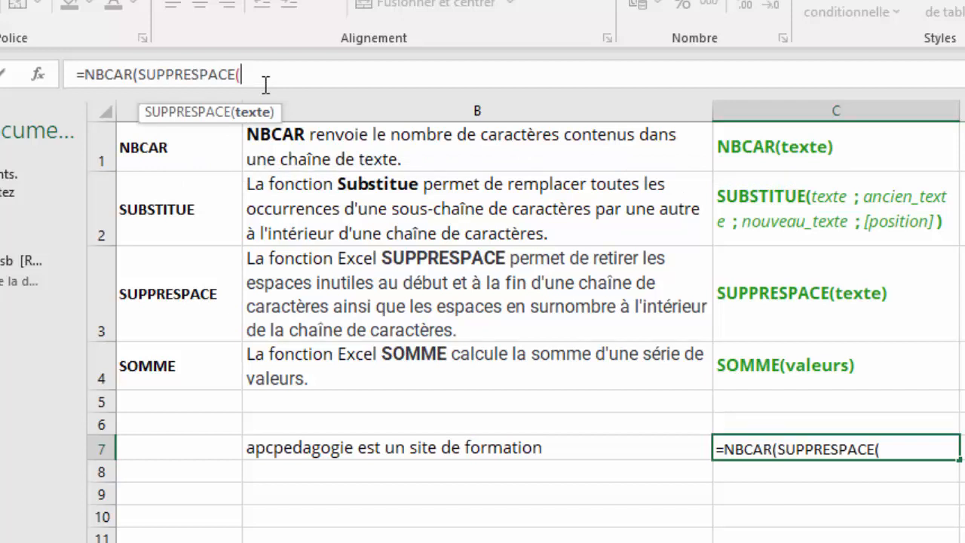
Complete the C7 formula as =NBCAR(SUPPRESPACE(B7)), referencing the sample sentence
text(b4)
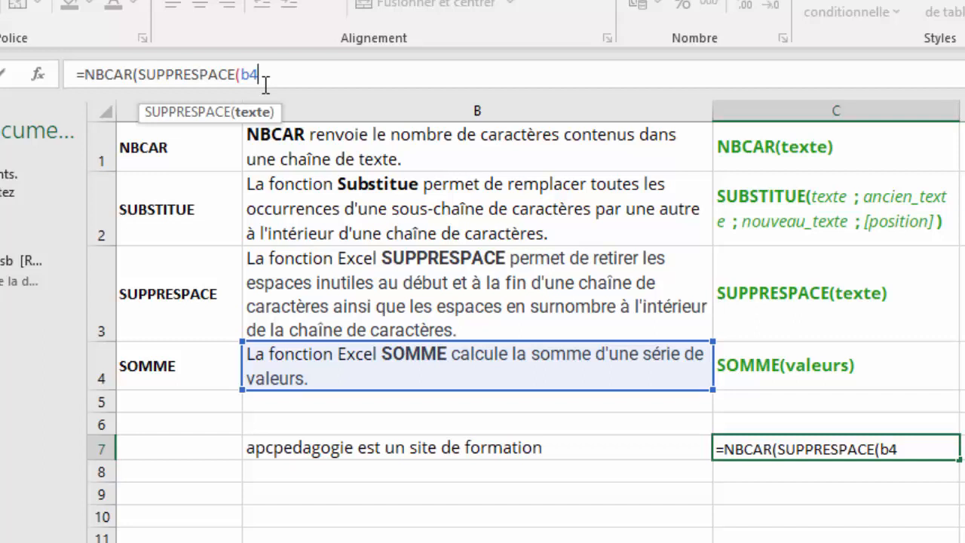
text()))
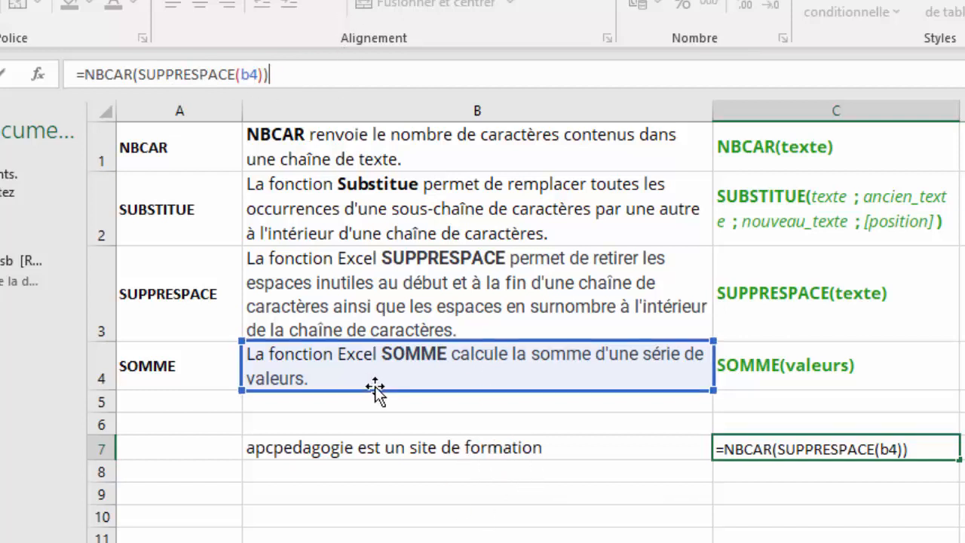
drag(377, 389, 381, 452)
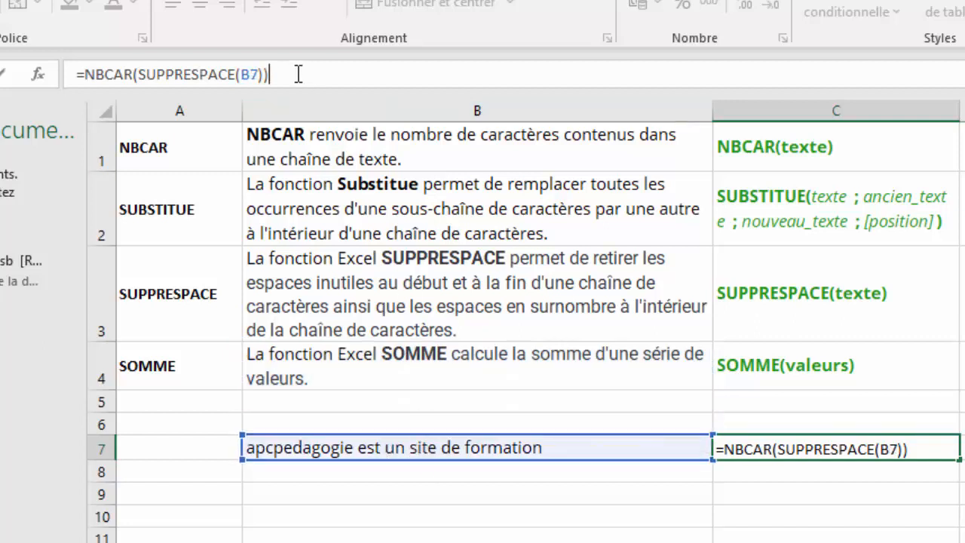
key(Return)
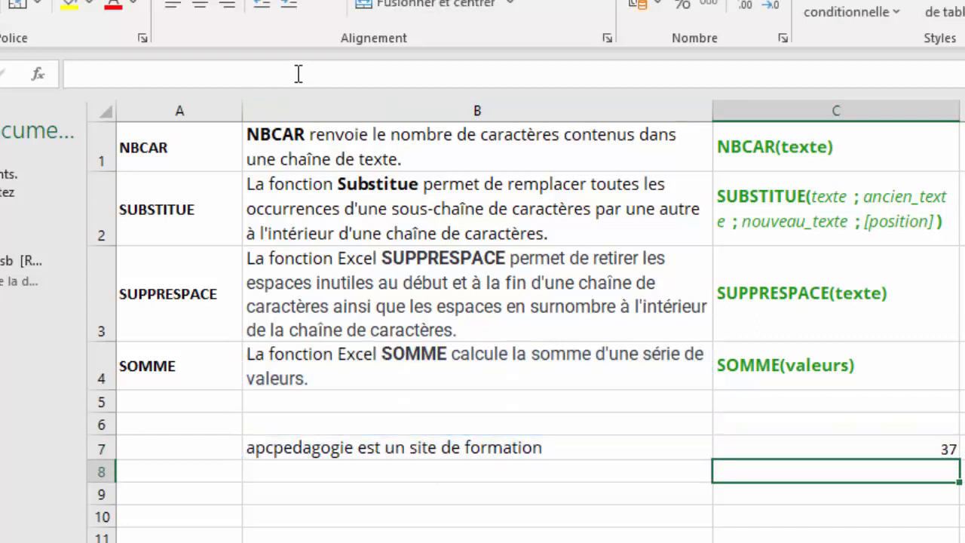
Insert extra spaces between "est" and "un" in B7's sentence and check the character count in C7
click(890, 448)
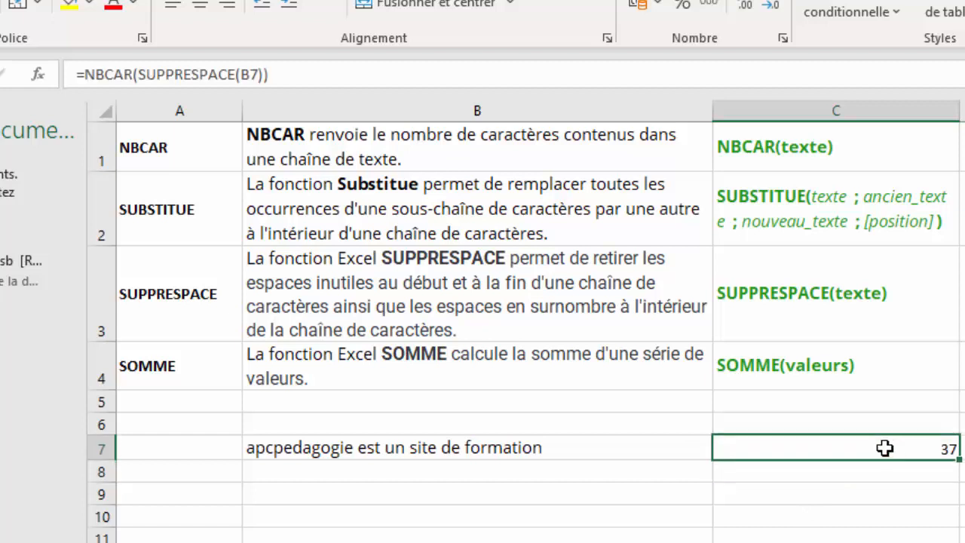
click(391, 447)
double_click(391, 447)
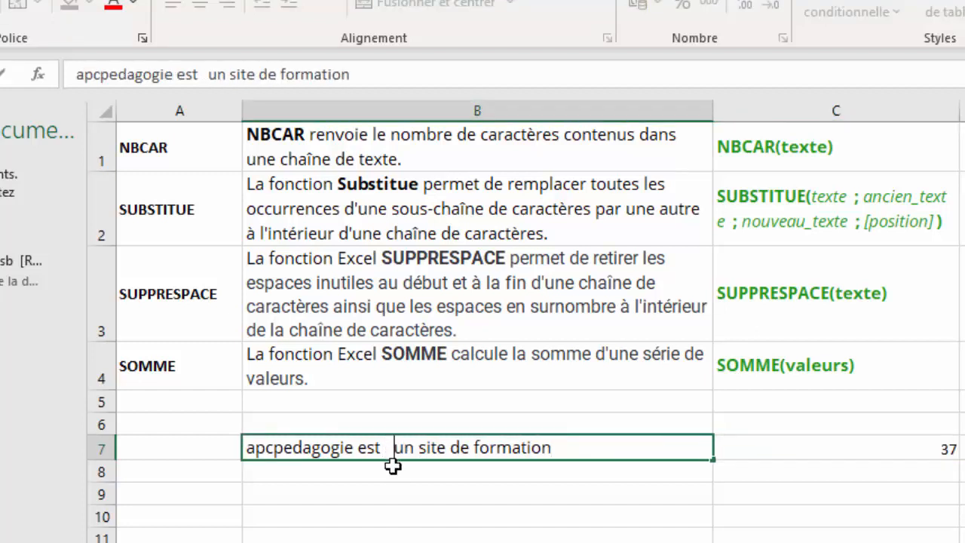
key(Return)
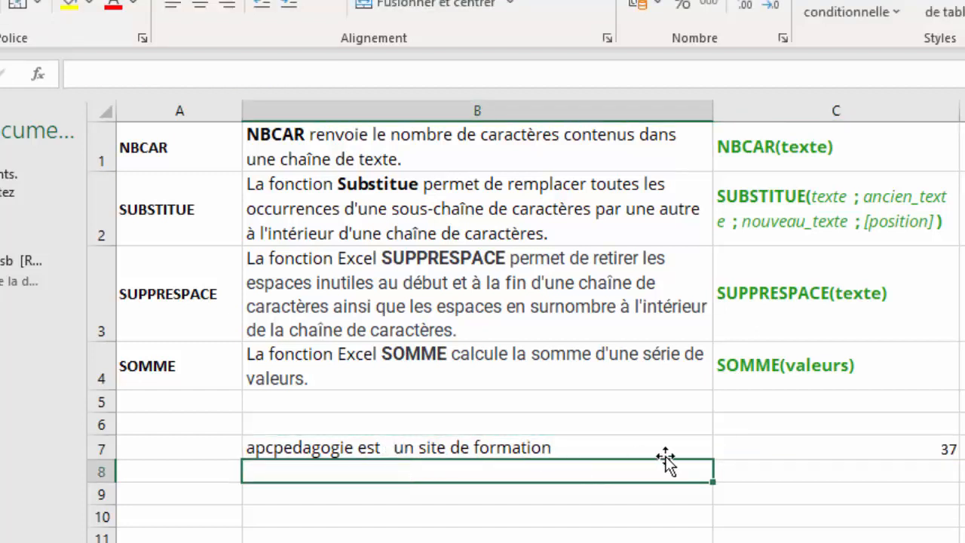
click(904, 450)
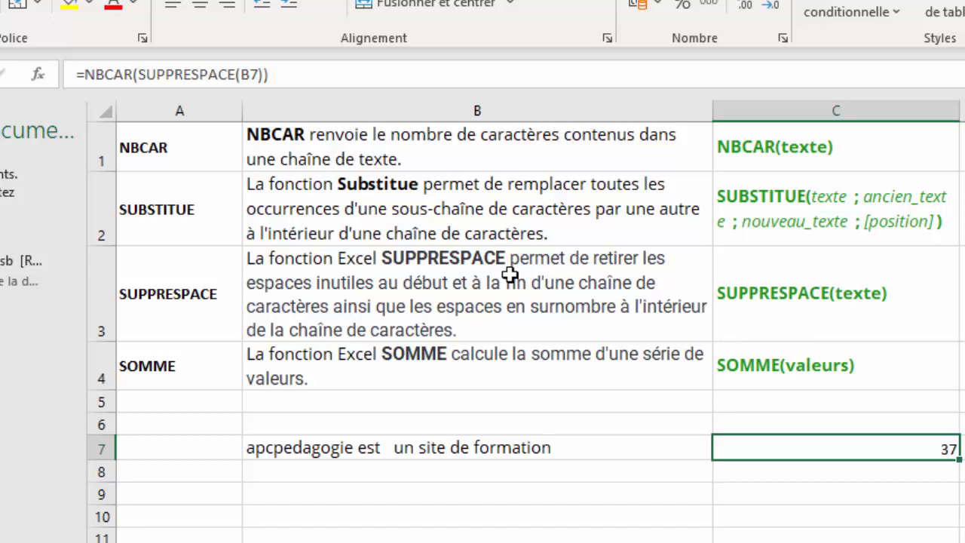
Delete the extra spaces before "un" in B7 so it reads "apcpedagogie est un site de formation"
click(401, 448)
double_click(398, 447)
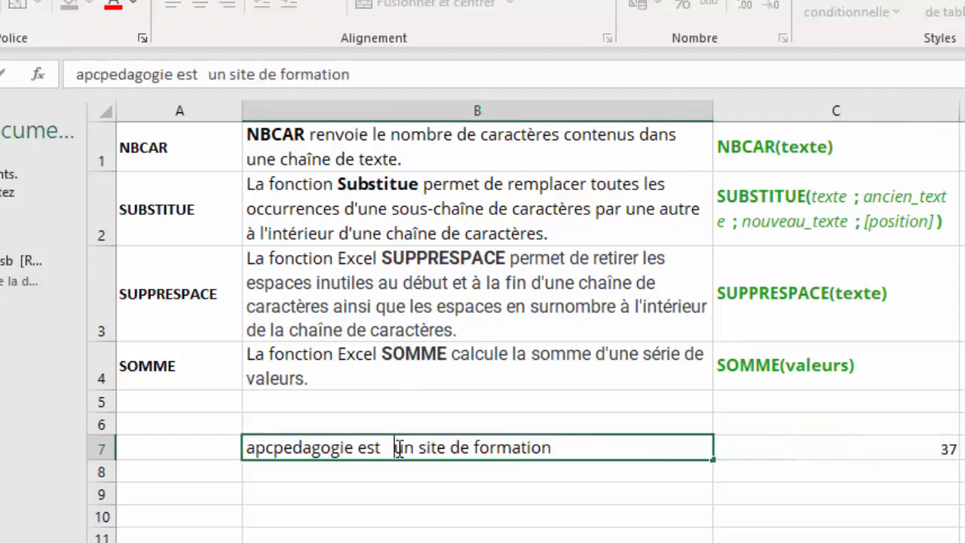
key(BackSpace)
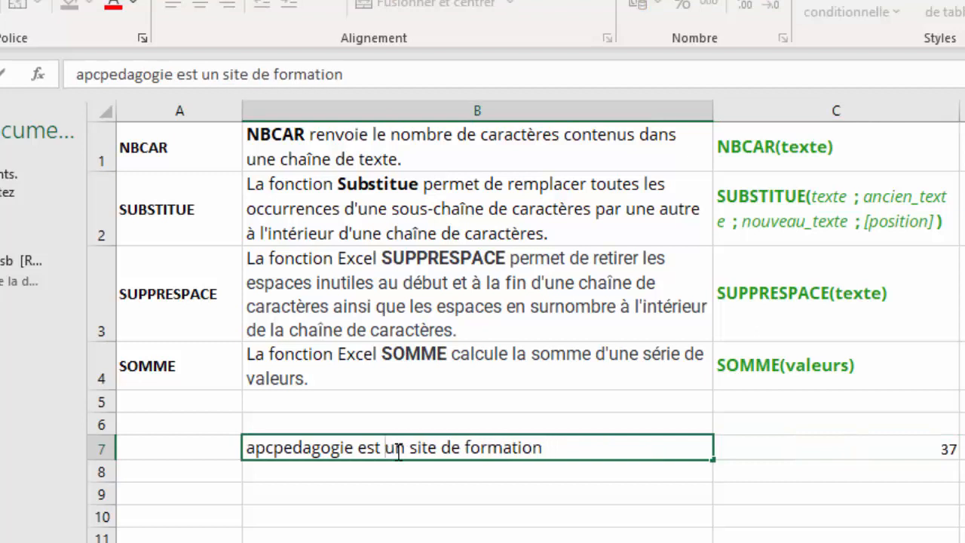
click(525, 488)
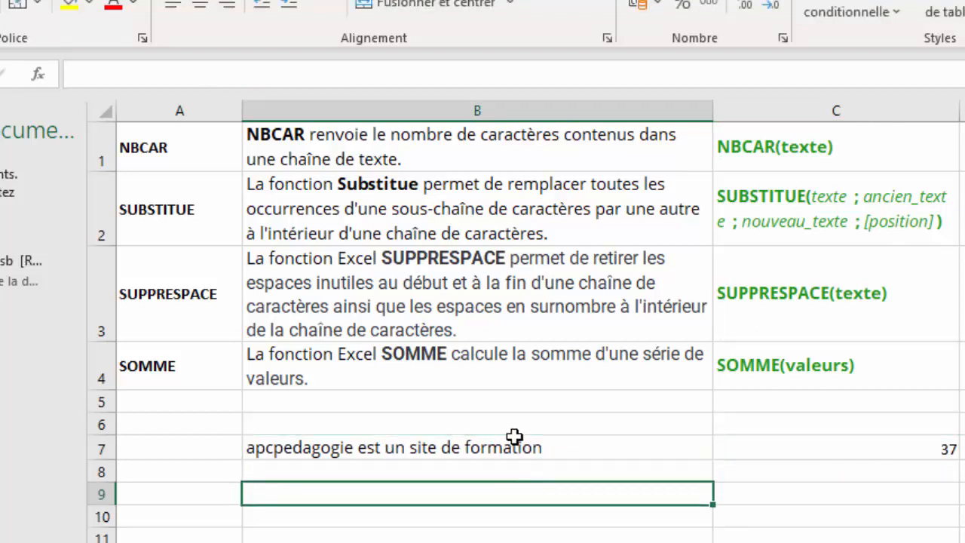
Extend the C7 formula by subtracting an NBCAR function with SUBSTITUE nested inside it
click(894, 447)
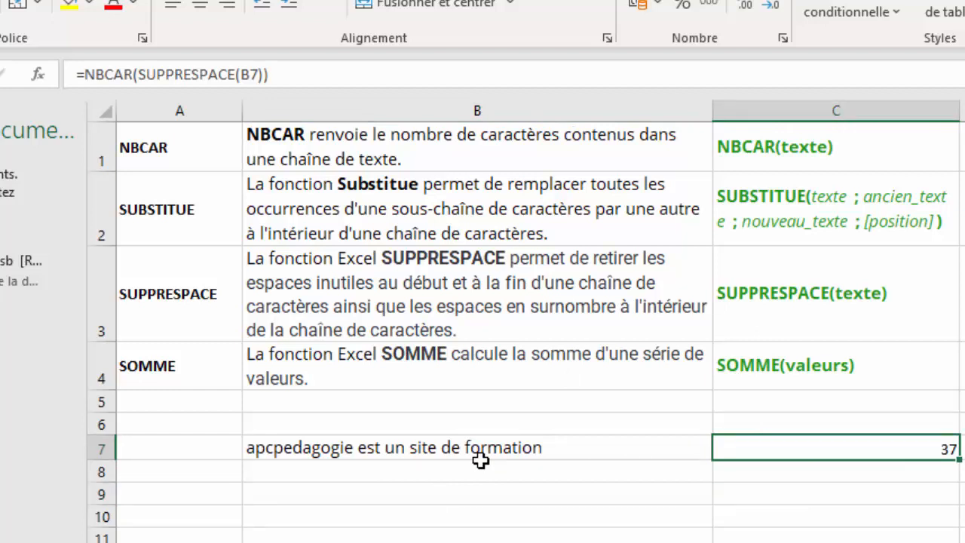
click(291, 78)
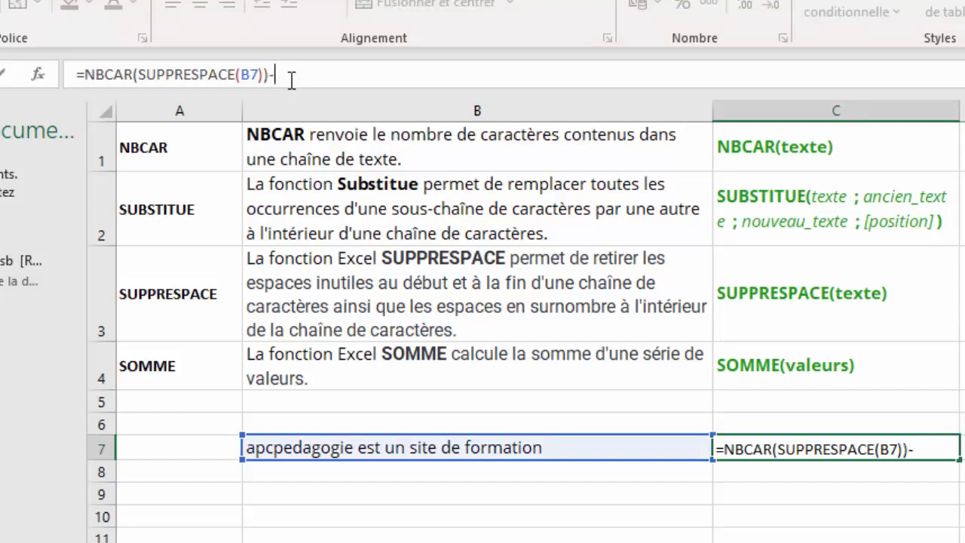
text(nb)
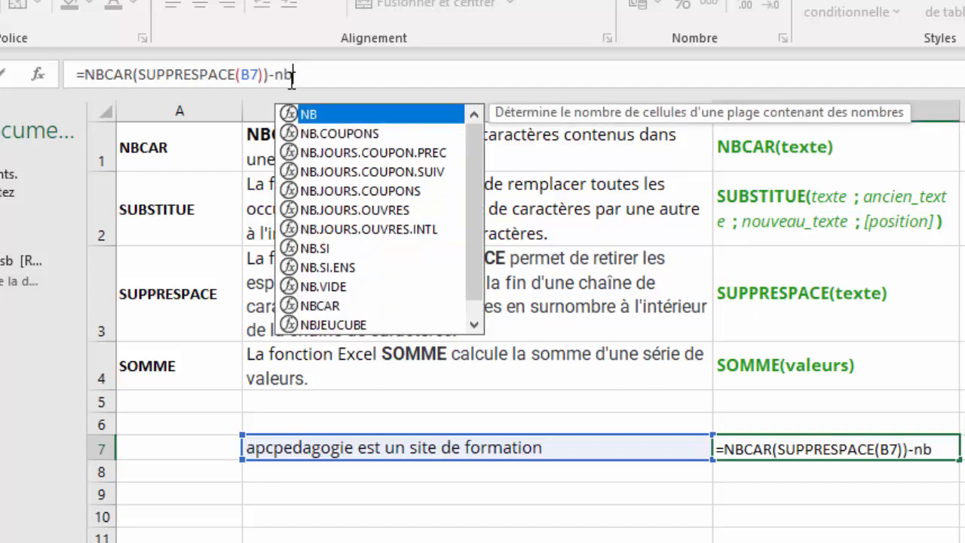
text(car)
key(Tab)
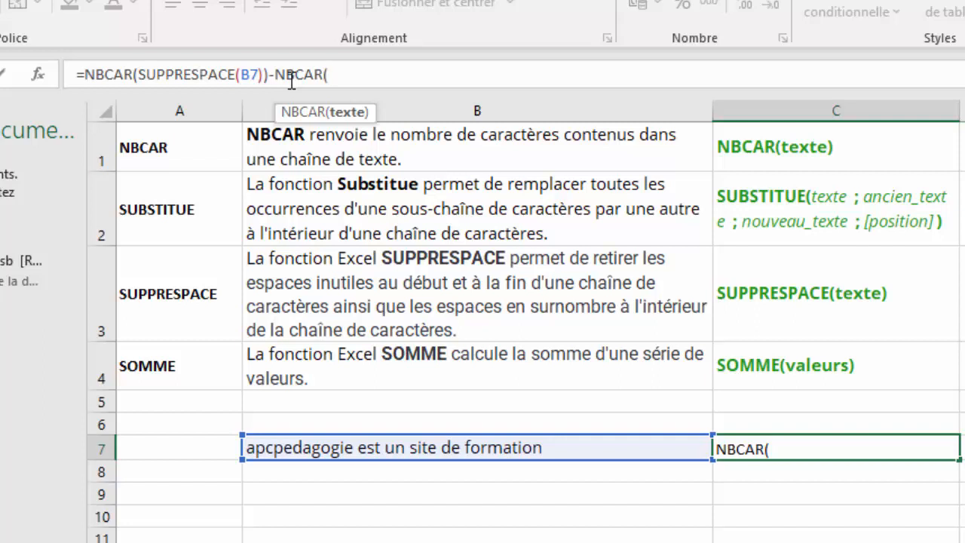
text(su)
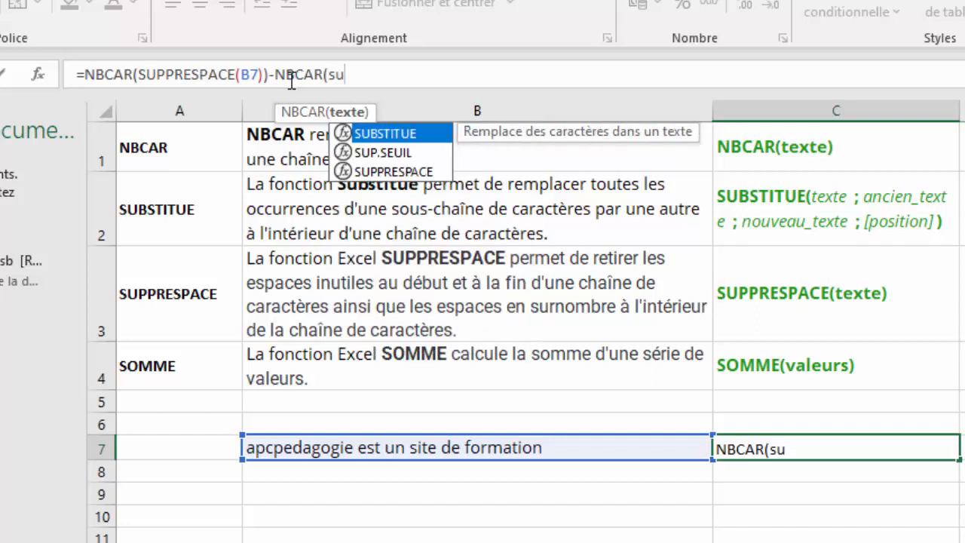
key(Tab)
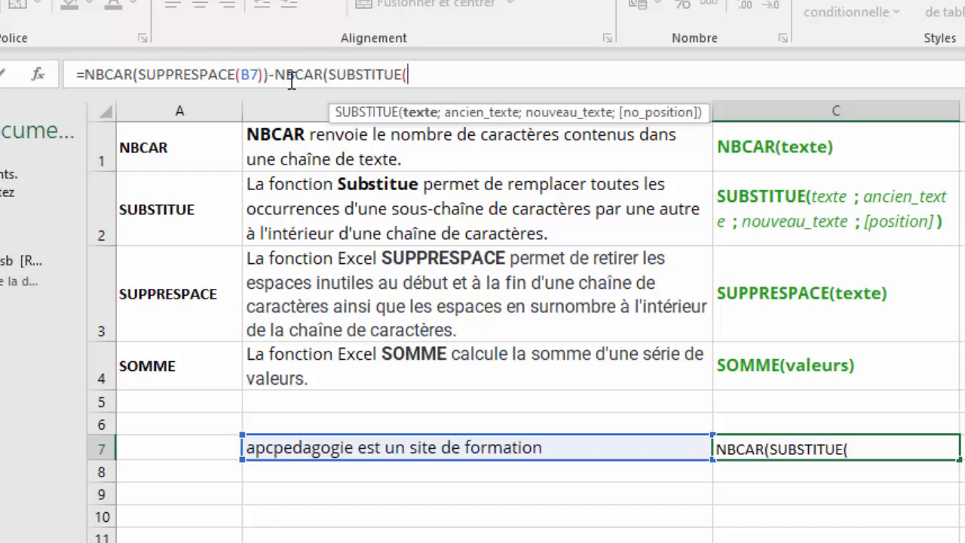
Nest SUPPRESPACE with reference B7 inside SUBSTITUE as its text argument in the C7 formula
text(su)
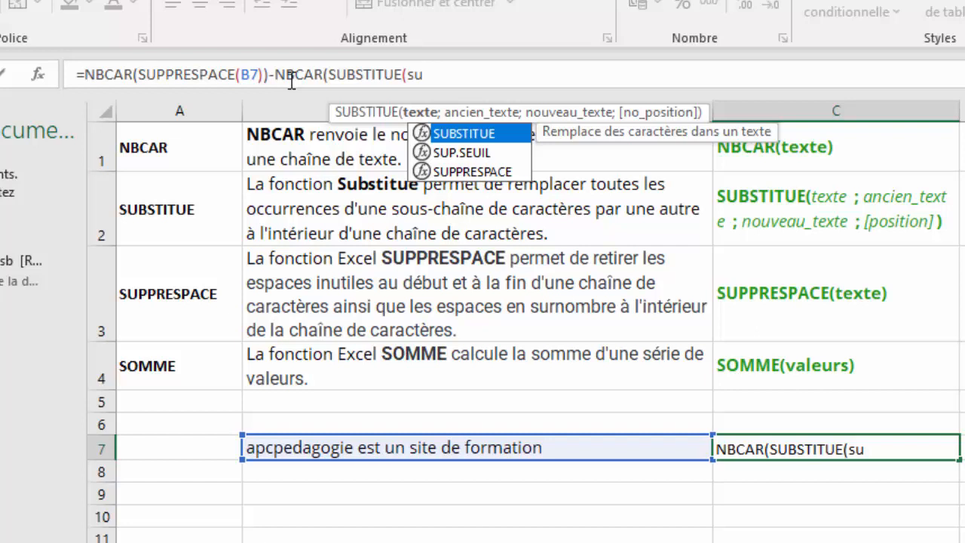
key(Down)
key(Down)
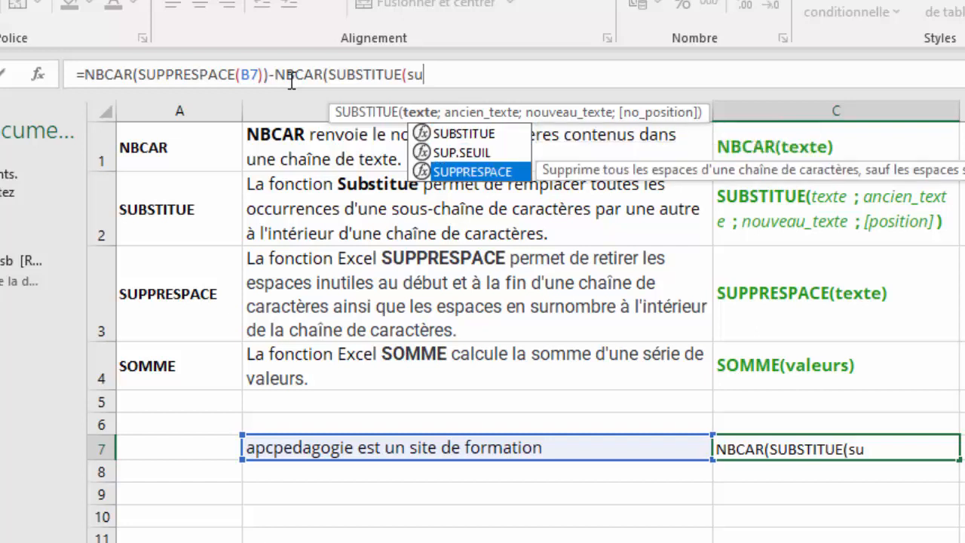
key(Tab)
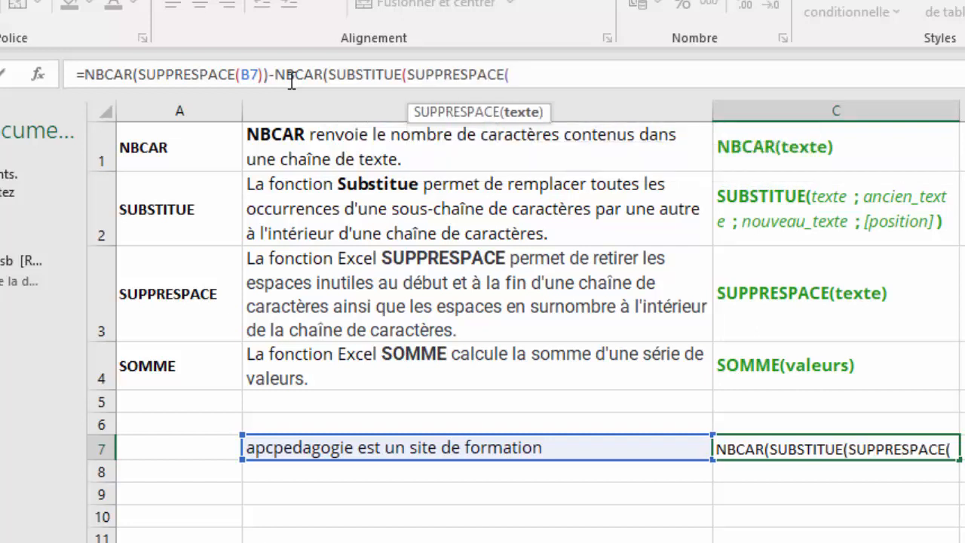
text((b)
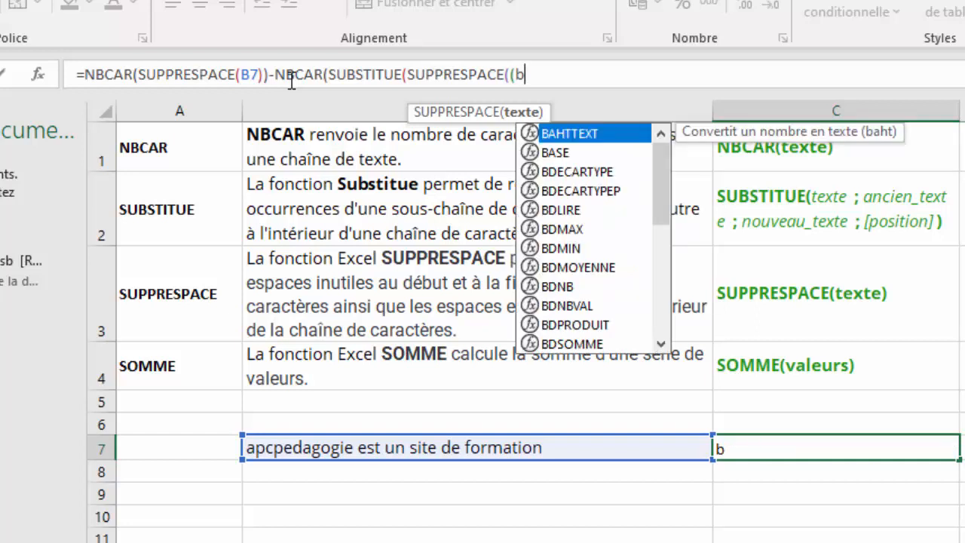
text(7)
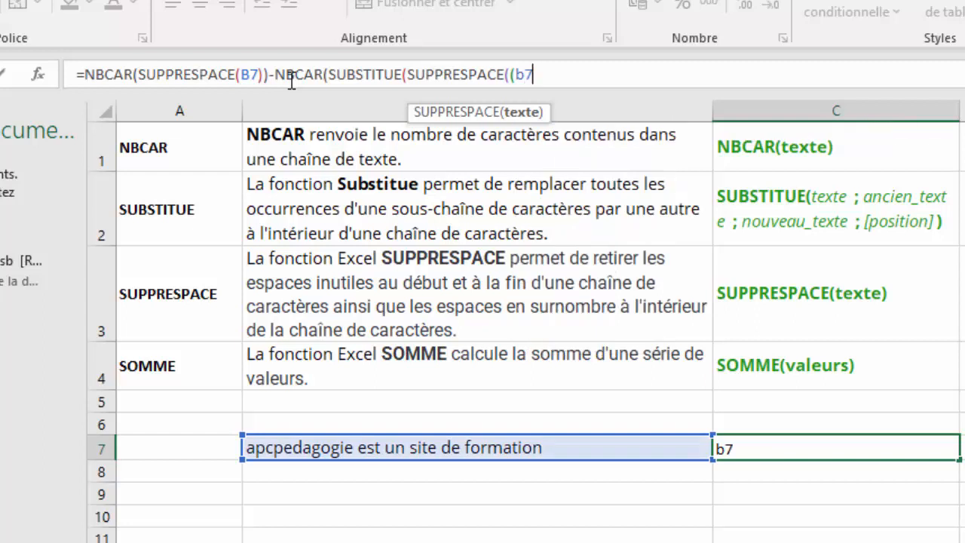
text())
text(;)
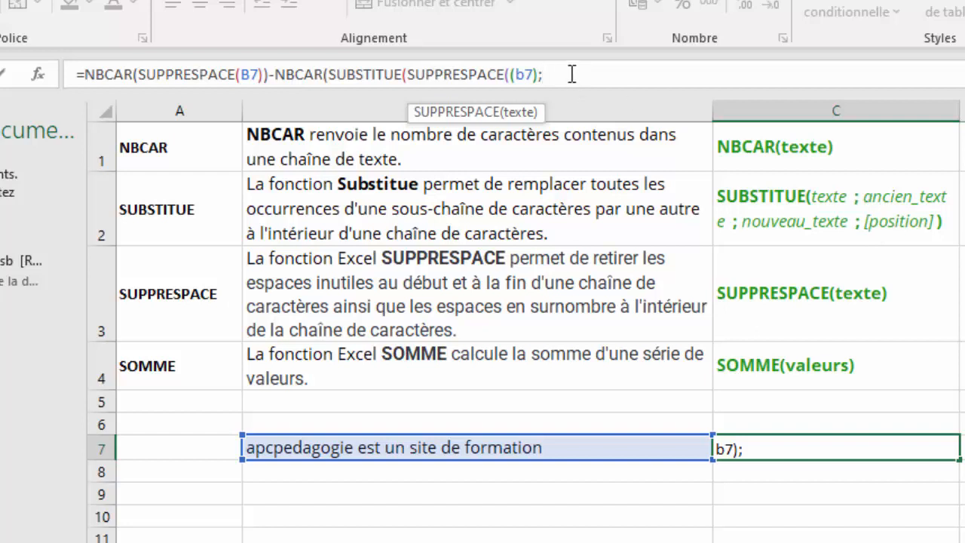
Set SUBSTITUE to replace " " with "", close the functions and add +1, then try to validate the C7 formula
text(" ";"")))
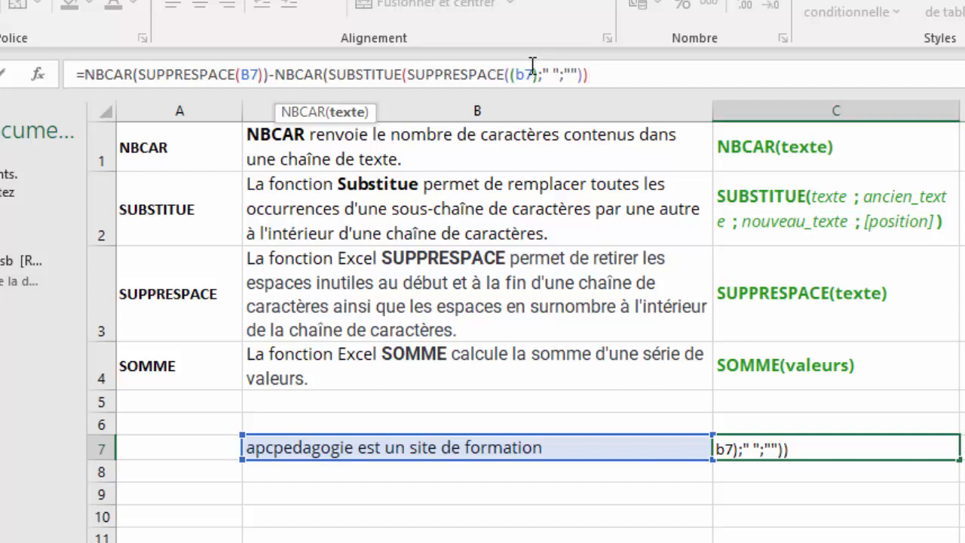
text(+1)
key(Return)
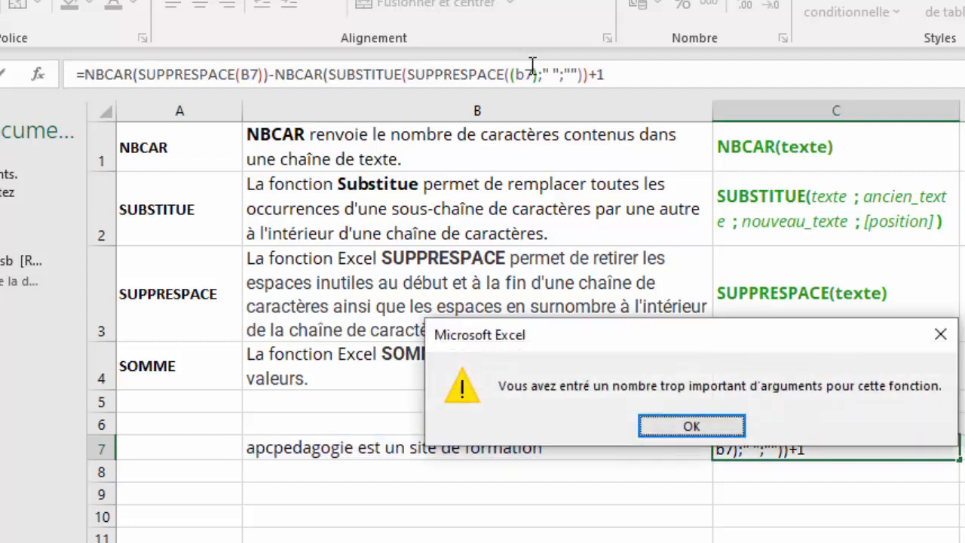
key(Return)
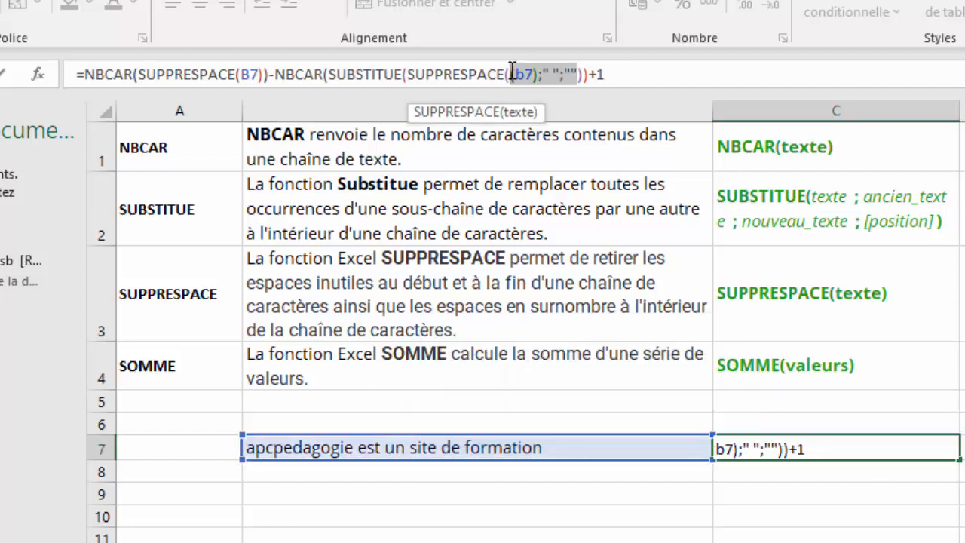
Remove the extra opening parenthesis before b7 in the second SUPPRESPACE and validate the C7 formula
click(511, 74)
text(()
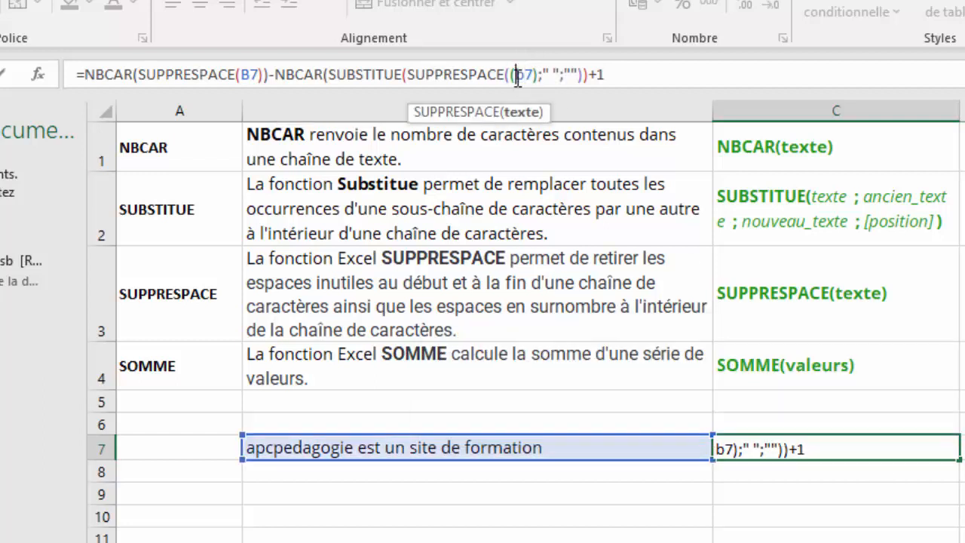
key(BackSpace)
click(543, 75)
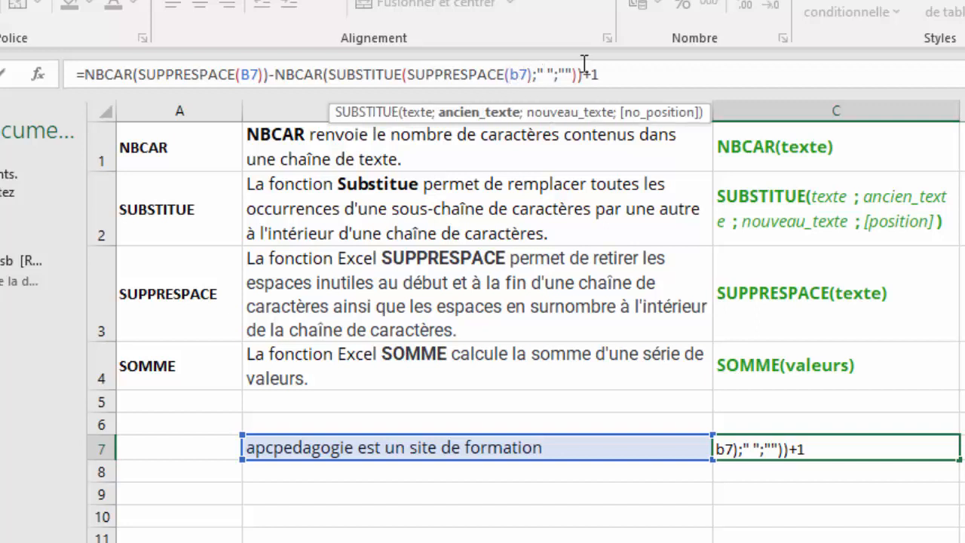
click(609, 75)
key(Return)
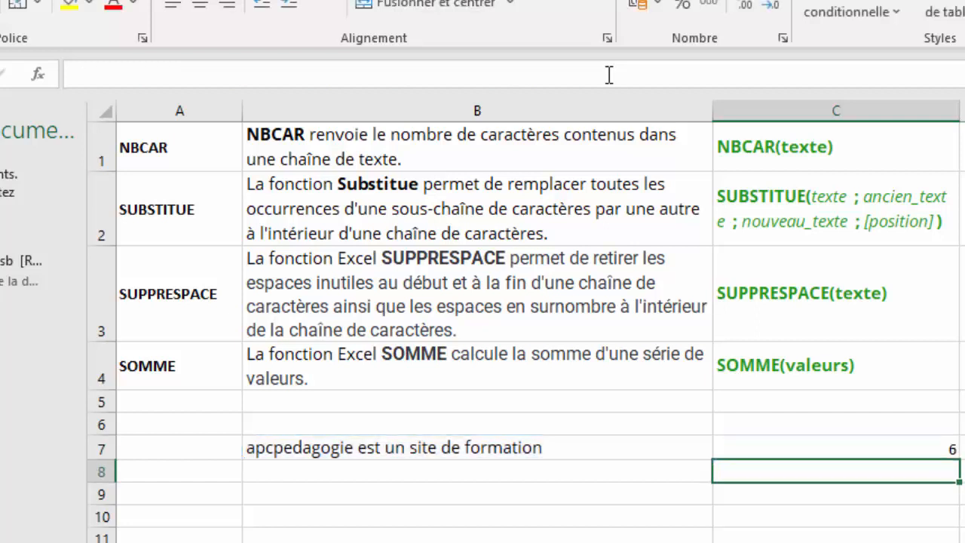
click(937, 444)
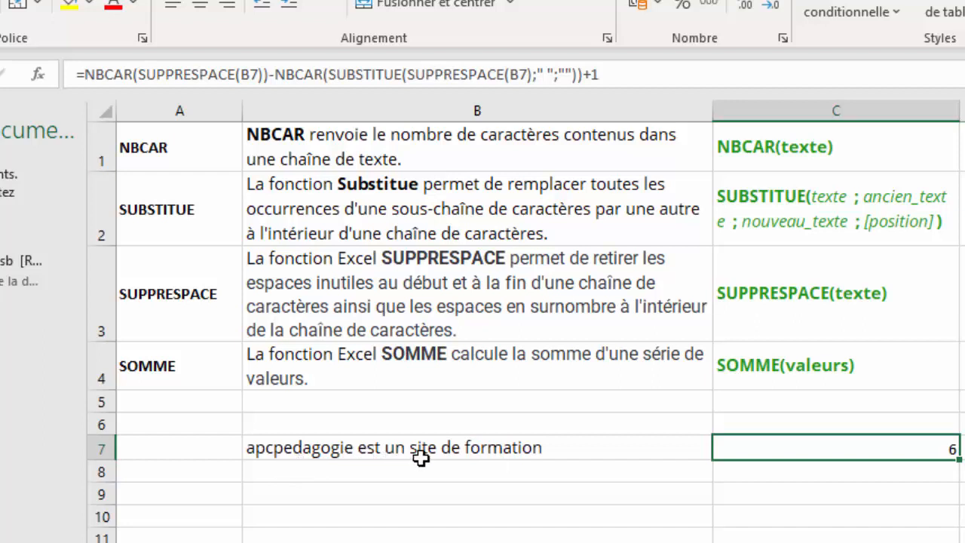
Insert extra spaces before "formation" in B7's sentence and check the word count in C7
double_click(465, 446)
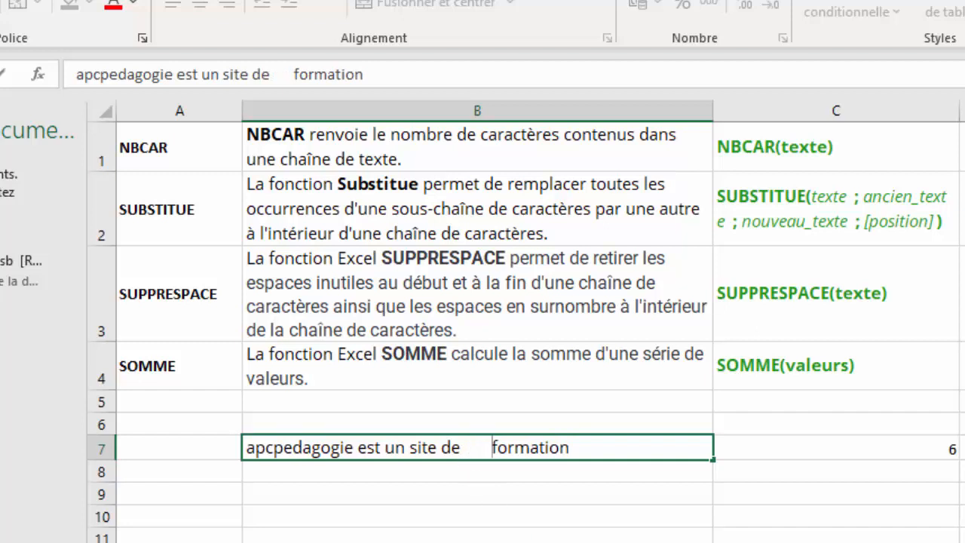
key(Return)
click(905, 446)
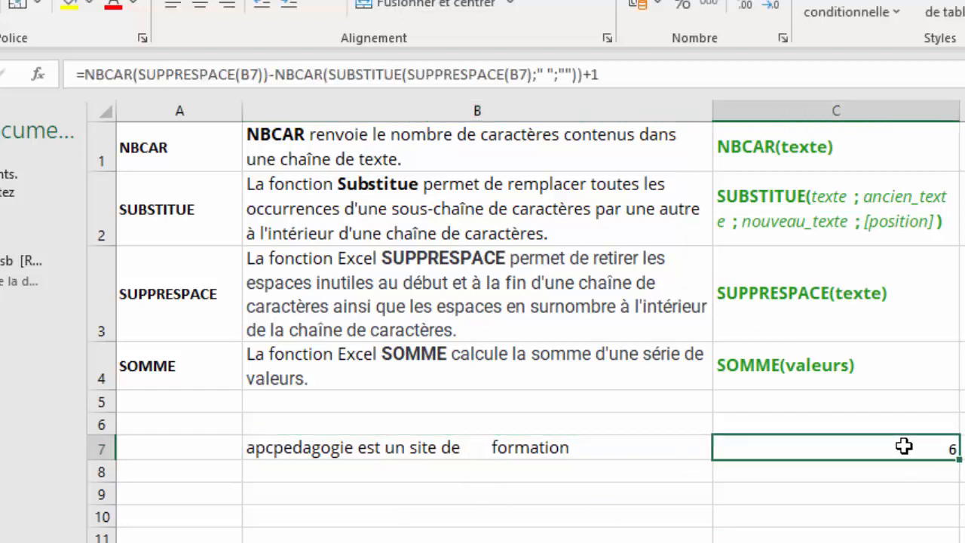
Fill the B7 sentence down through B12
click(620, 447)
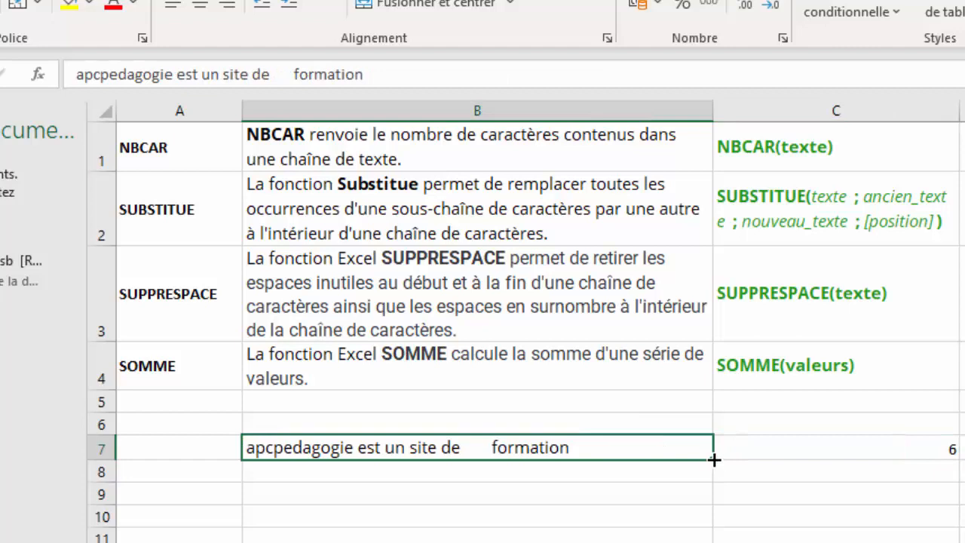
drag(713, 459, 714, 542)
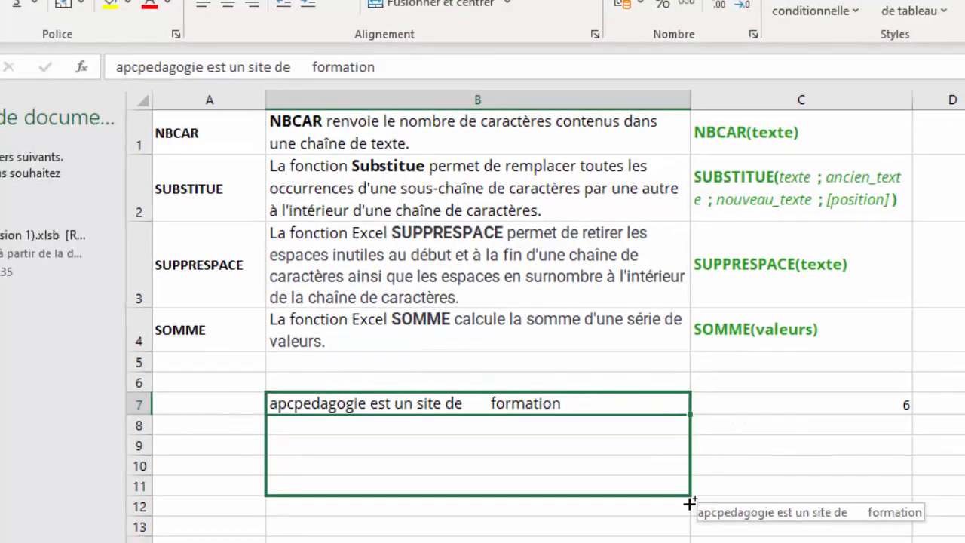
drag(690, 503, 688, 506)
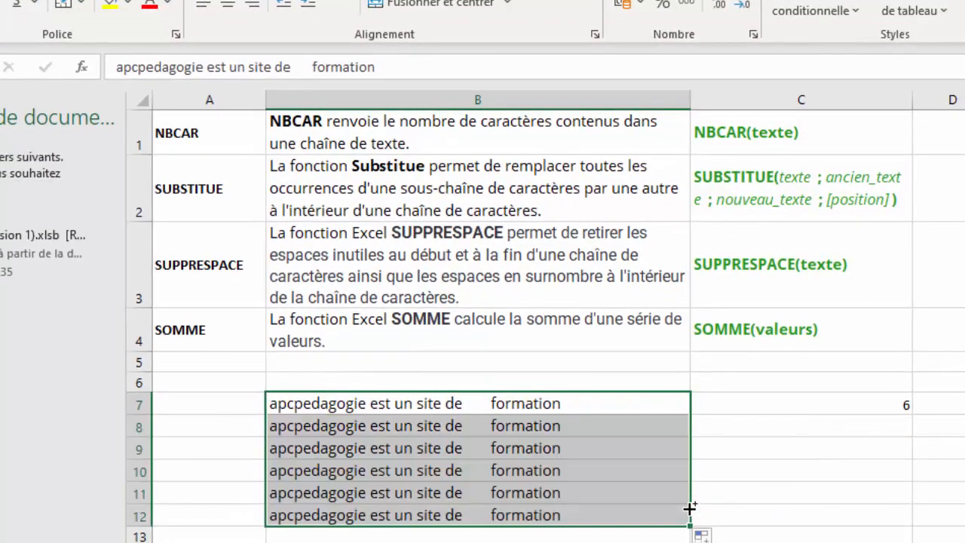
click(549, 458)
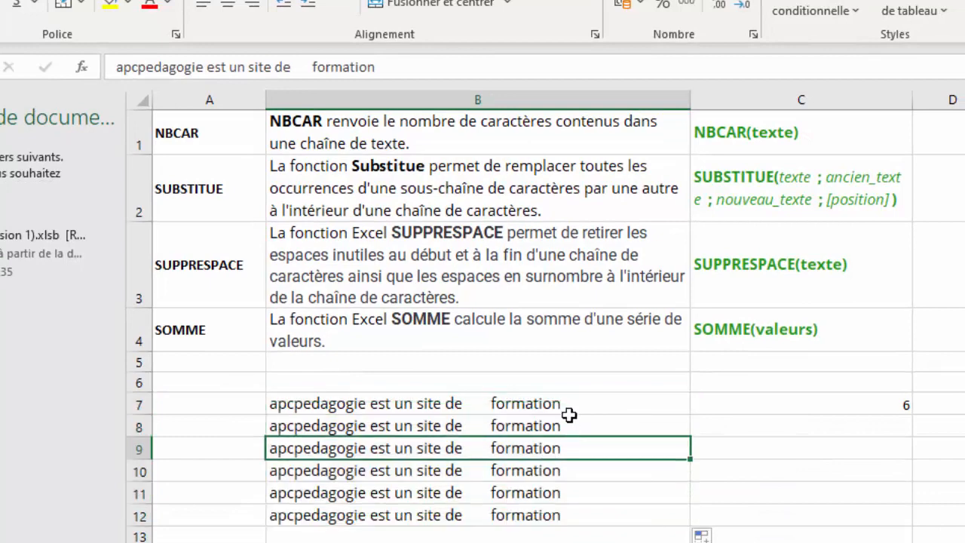
drag(568, 402, 583, 517)
Extend both B7 references in the C7 formula to the range B7:B12
click(842, 407)
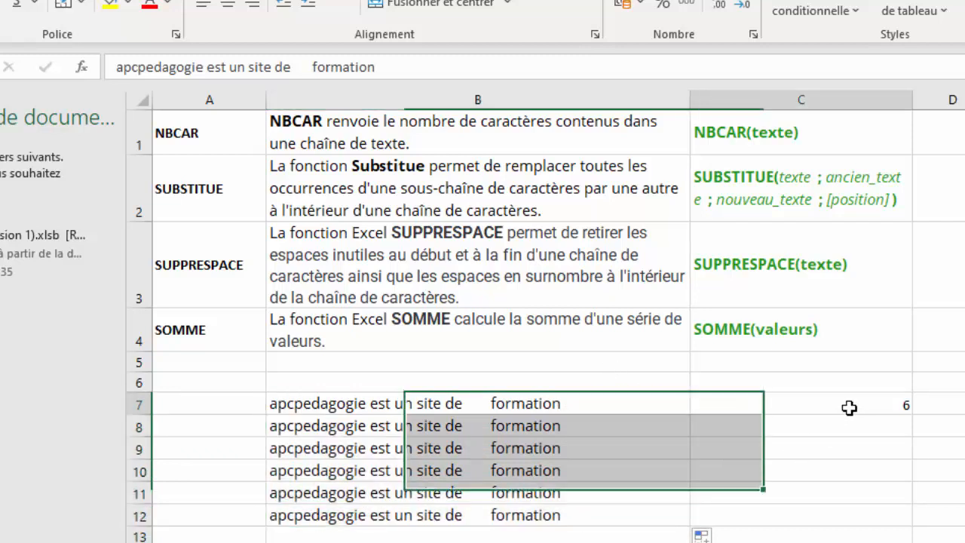
click(264, 68)
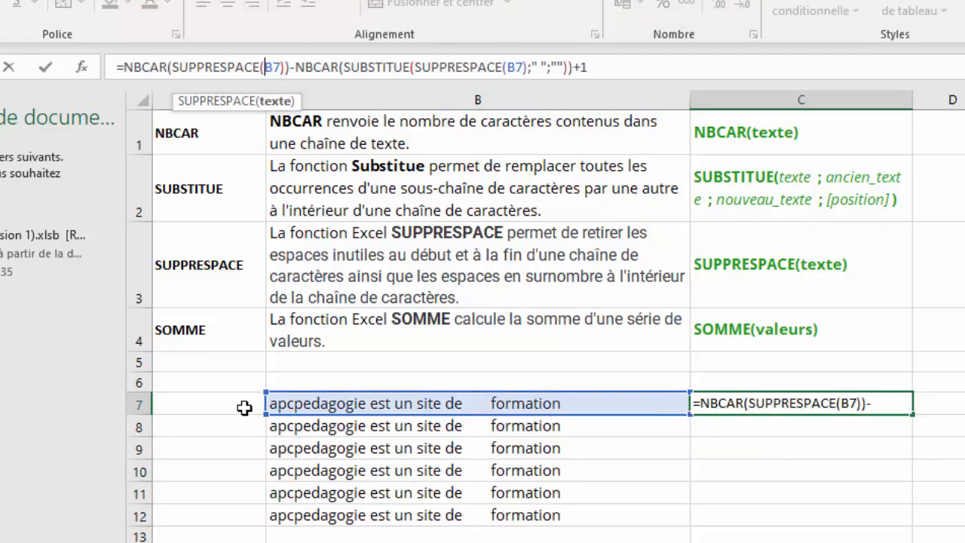
drag(265, 411, 266, 525)
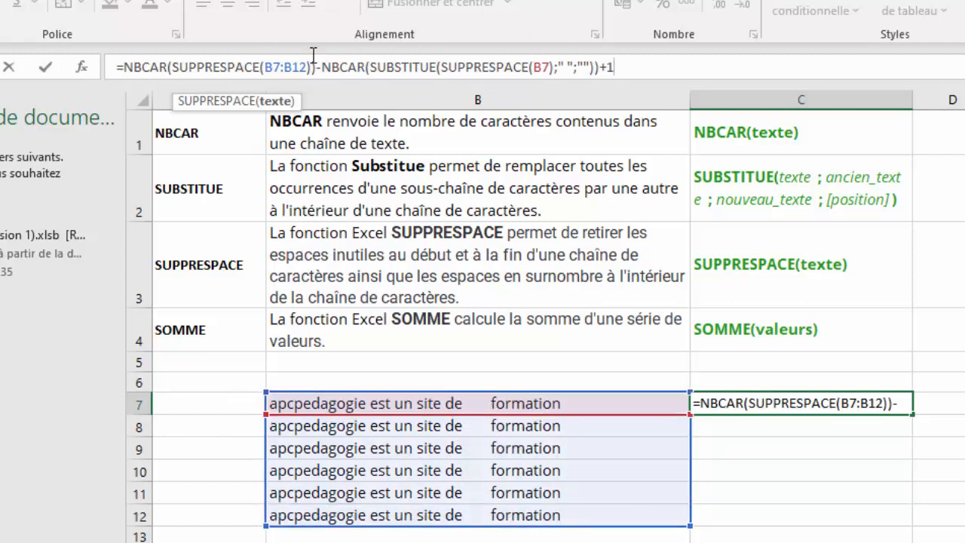
click(552, 67)
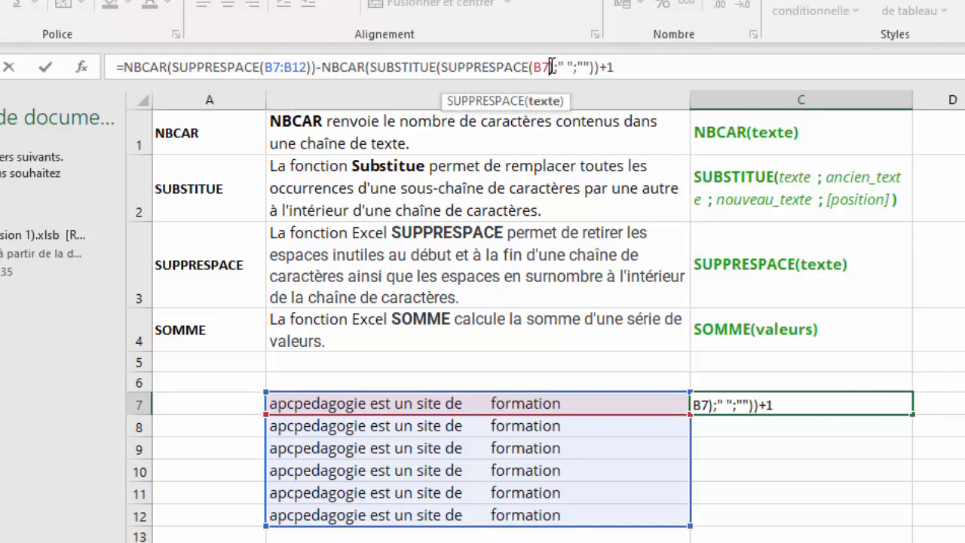
text(:)
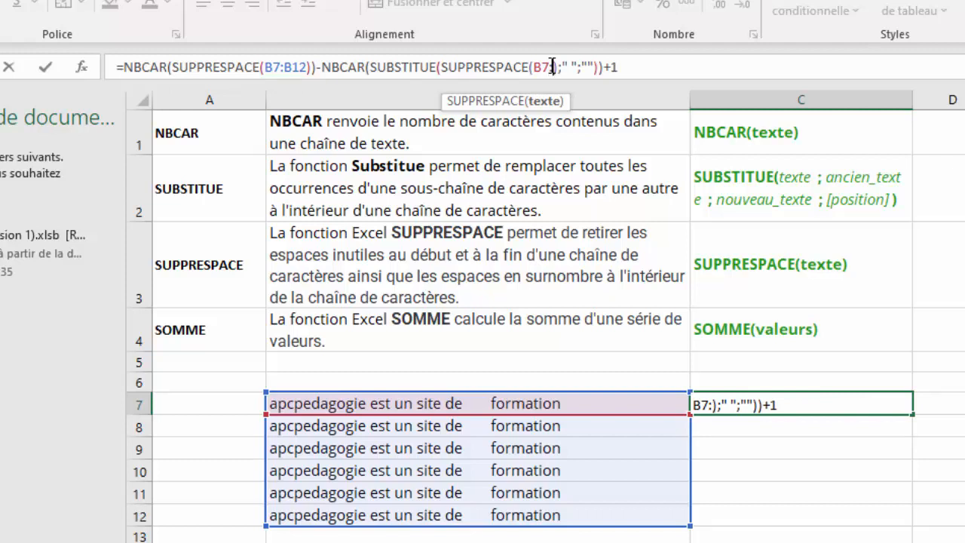
text(b12)
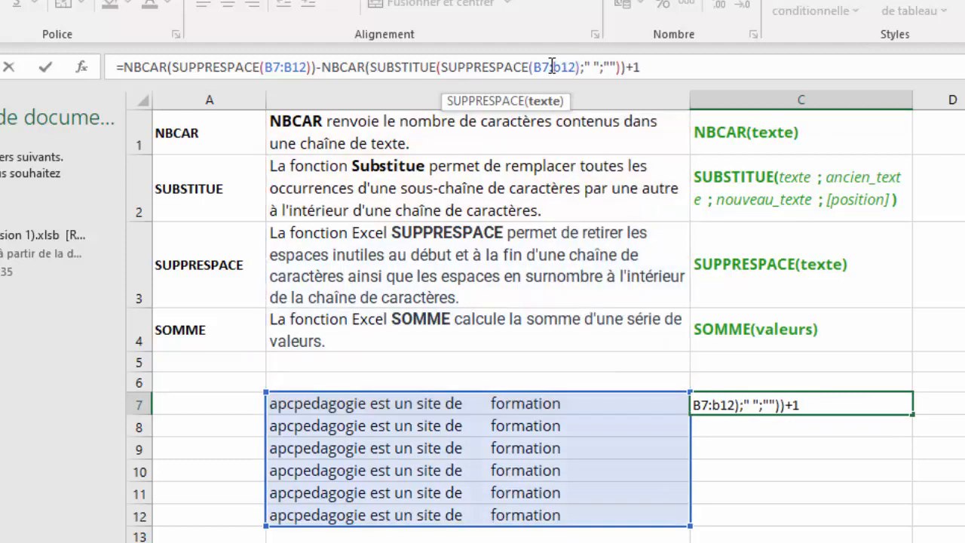
key(Return)
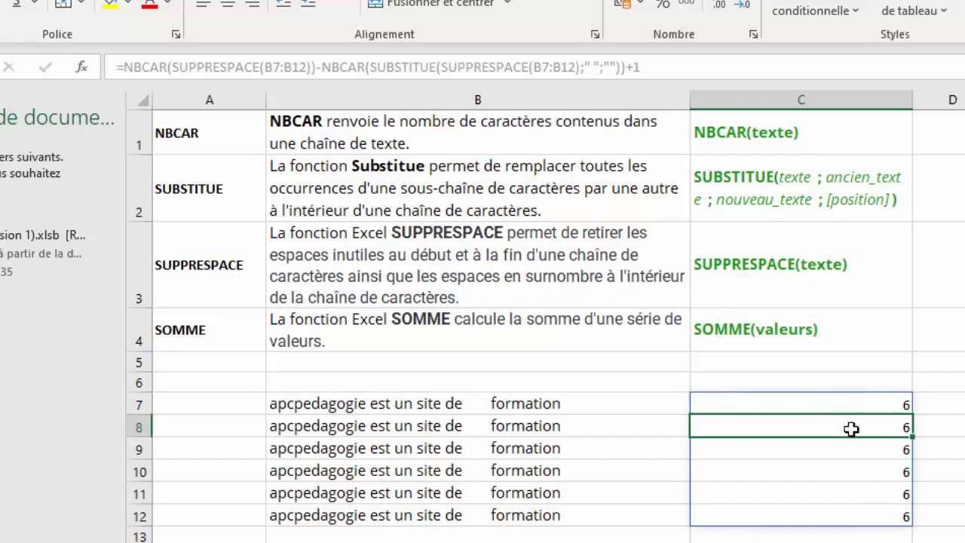
Wrap the whole C7 formula in SOMME to total the word counts of B7:B12
drag(875, 399, 879, 517)
drag(871, 396, 883, 515)
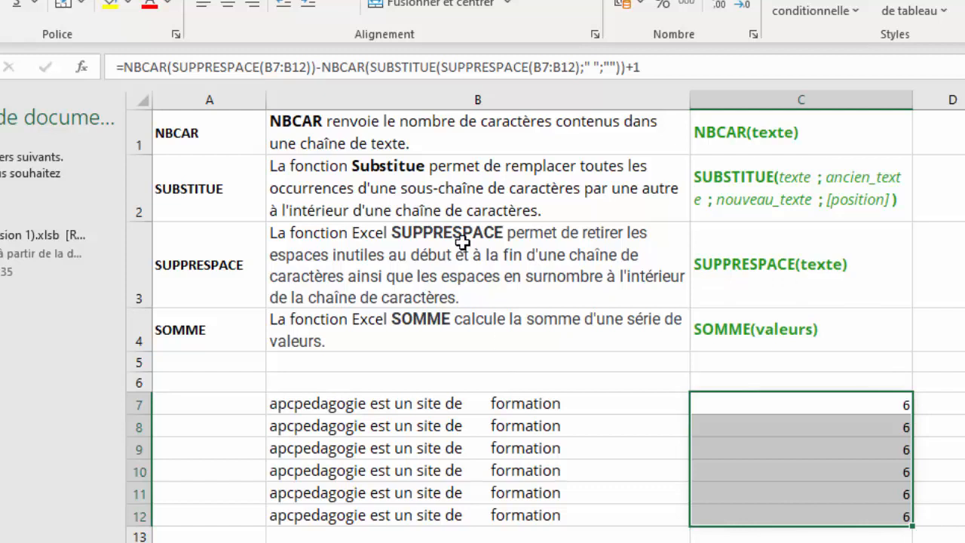
key(F2)
click(127, 67)
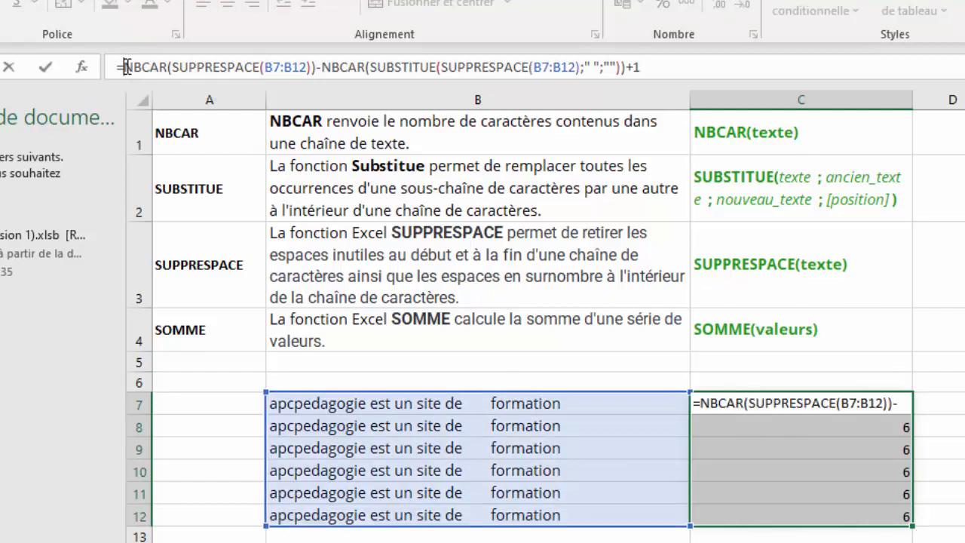
text(somme)
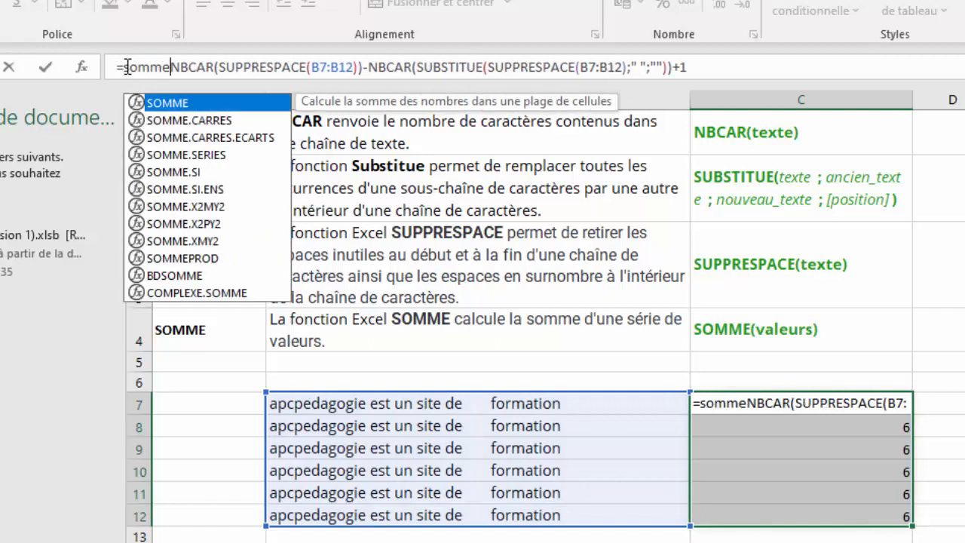
text(()
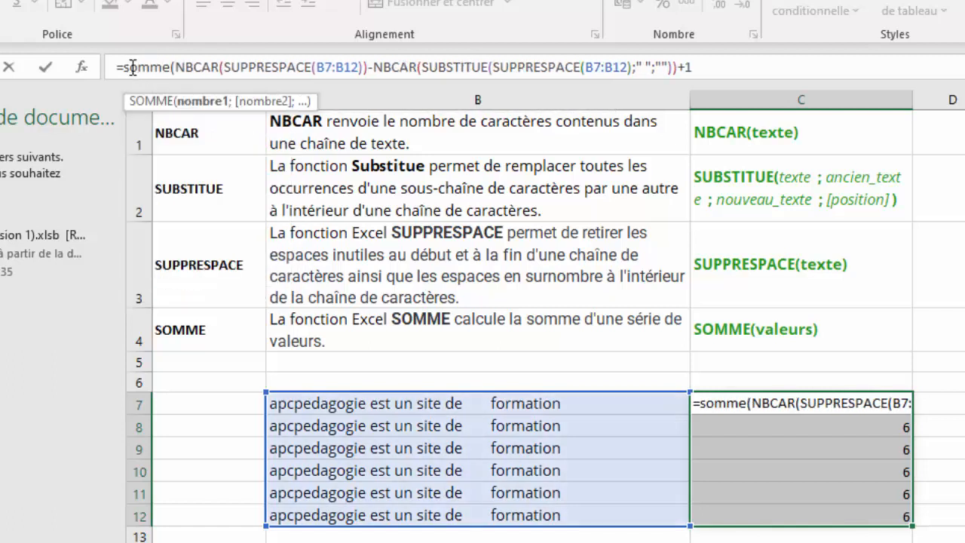
click(709, 69)
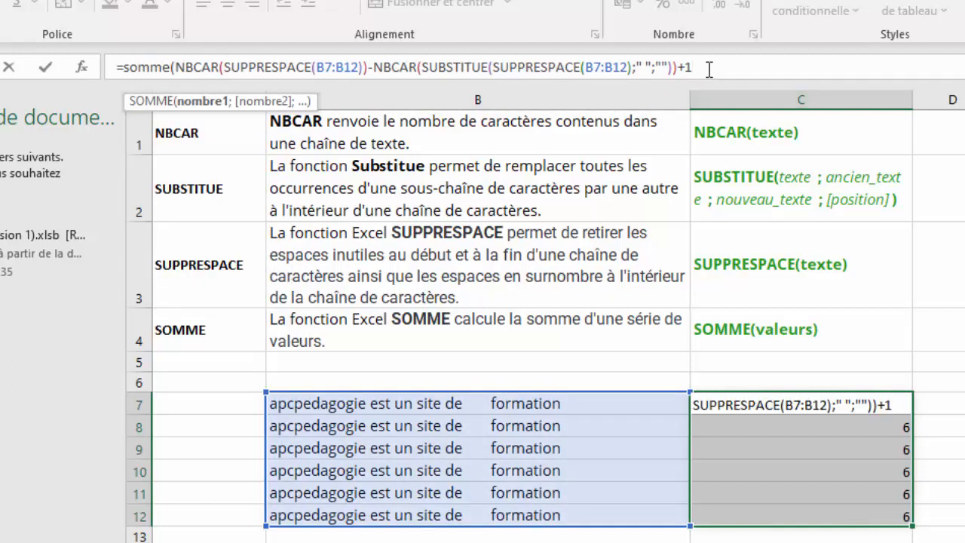
key(Return)
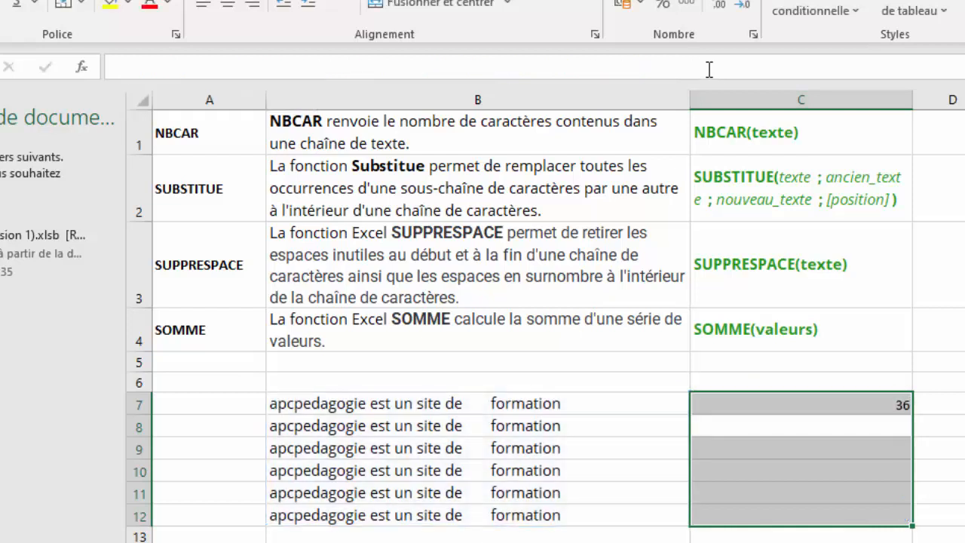
key(Return)
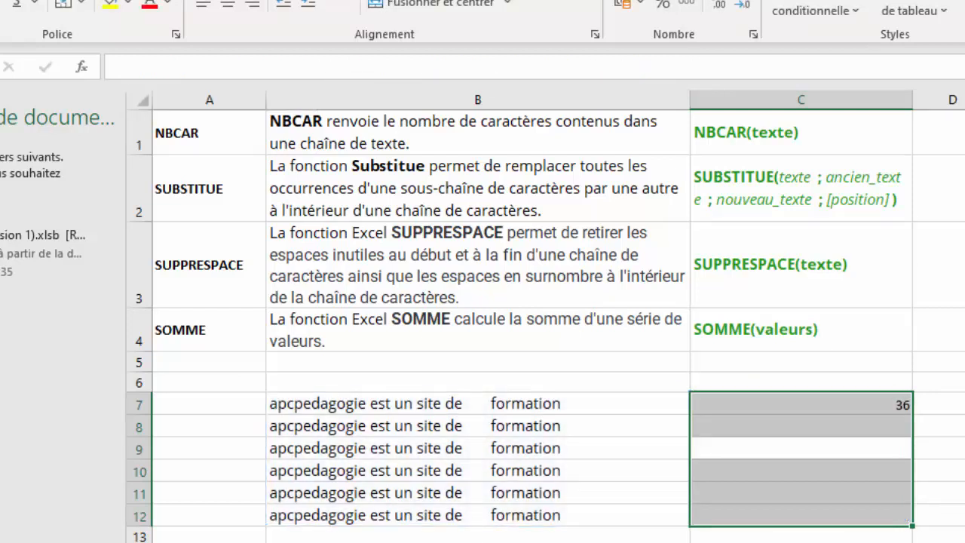
click(936, 315)
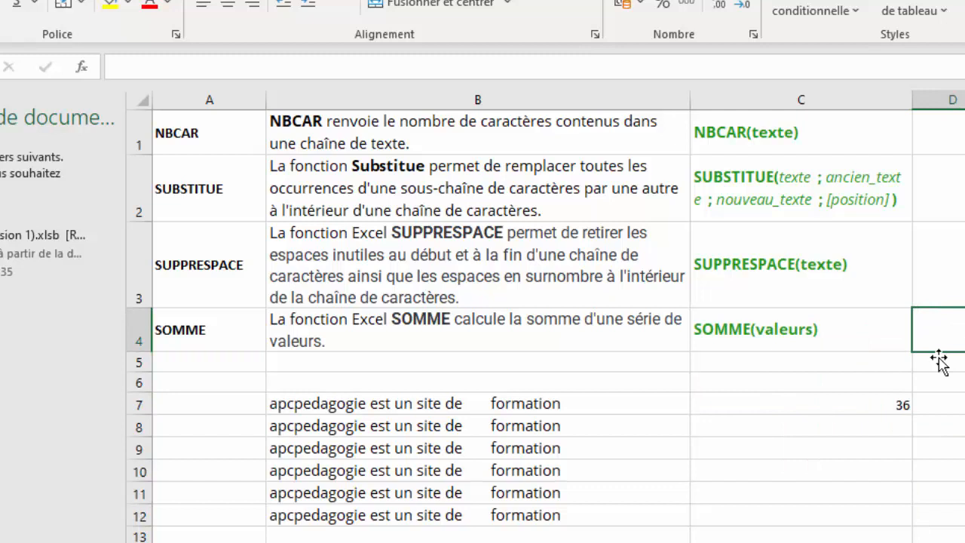
Review the SOMME formula in C7 against the sentences in B7:B12
click(882, 401)
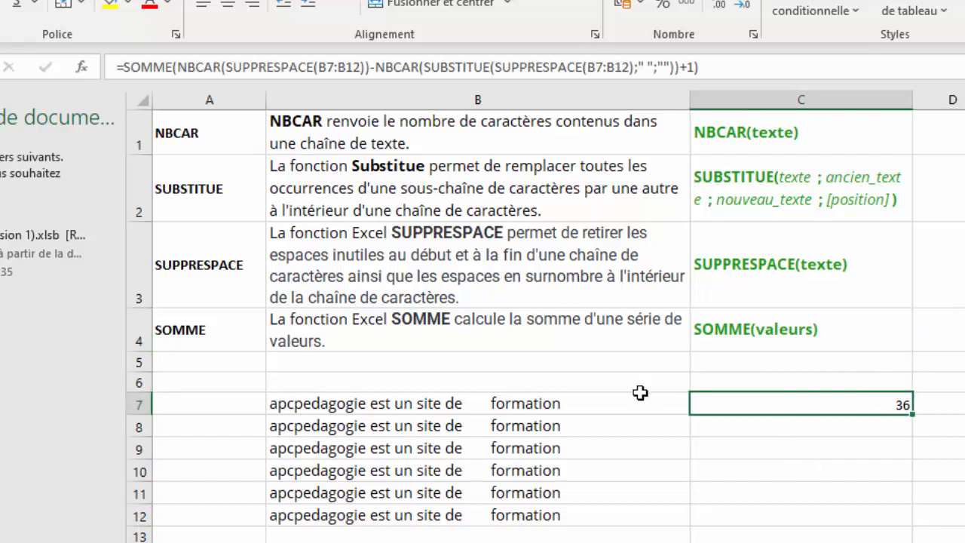
drag(599, 402, 573, 471)
click(627, 515)
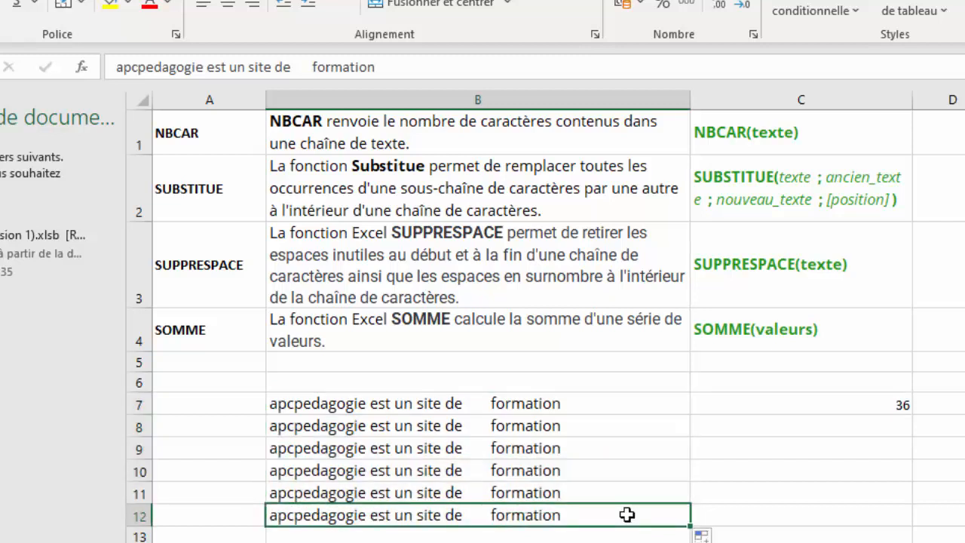